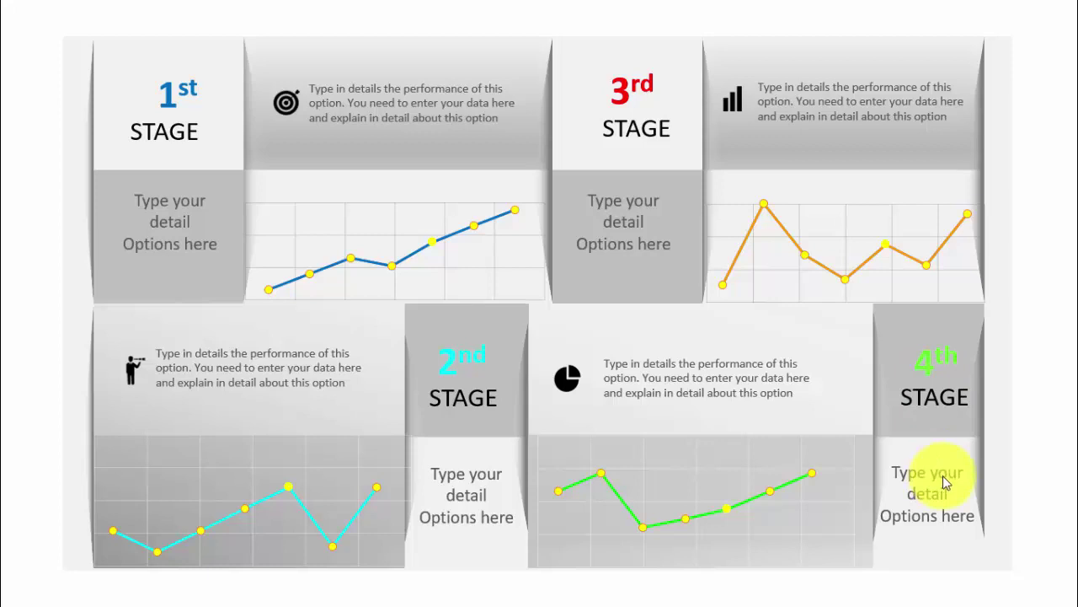
Step: End the slide show, turn on the guides, and draw a rectangle about 3.22 in high and 11.25 in wide on slide 2
{"action": "key", "text": "Escape"}
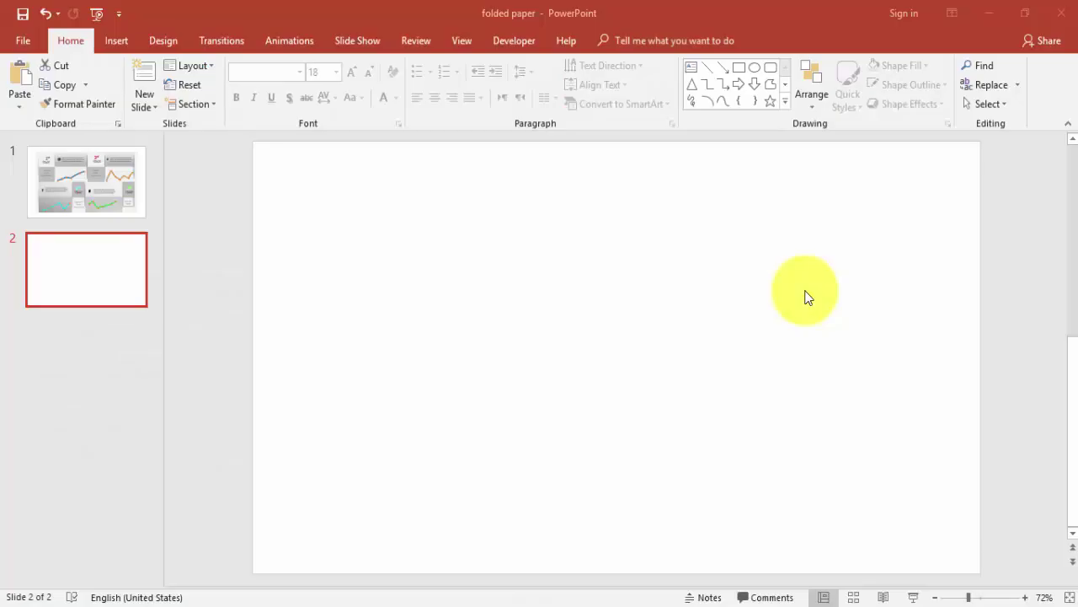
{"action": "left_click", "coordinate": [460, 40]}
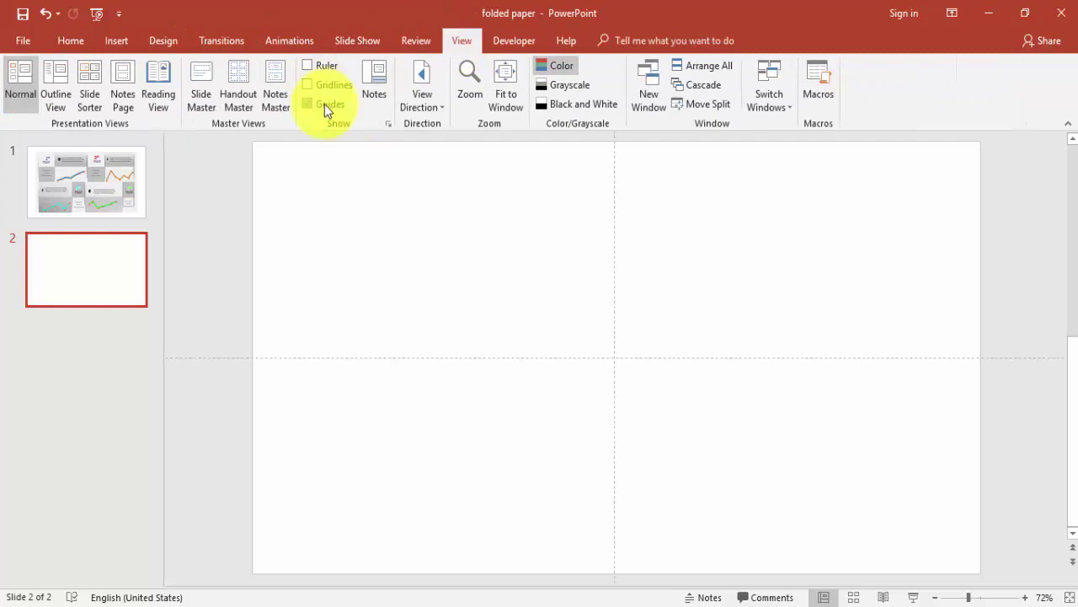
{"action": "left_click", "coordinate": [122, 42]}
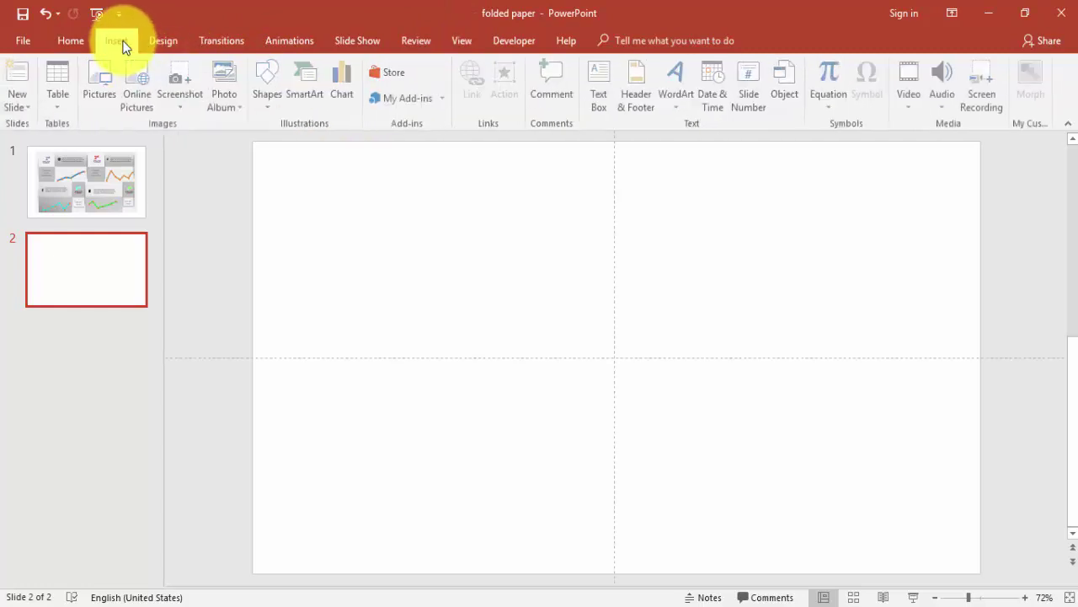
{"action": "left_click", "coordinate": [270, 103]}
{"action": "left_click", "coordinate": [314, 142]}
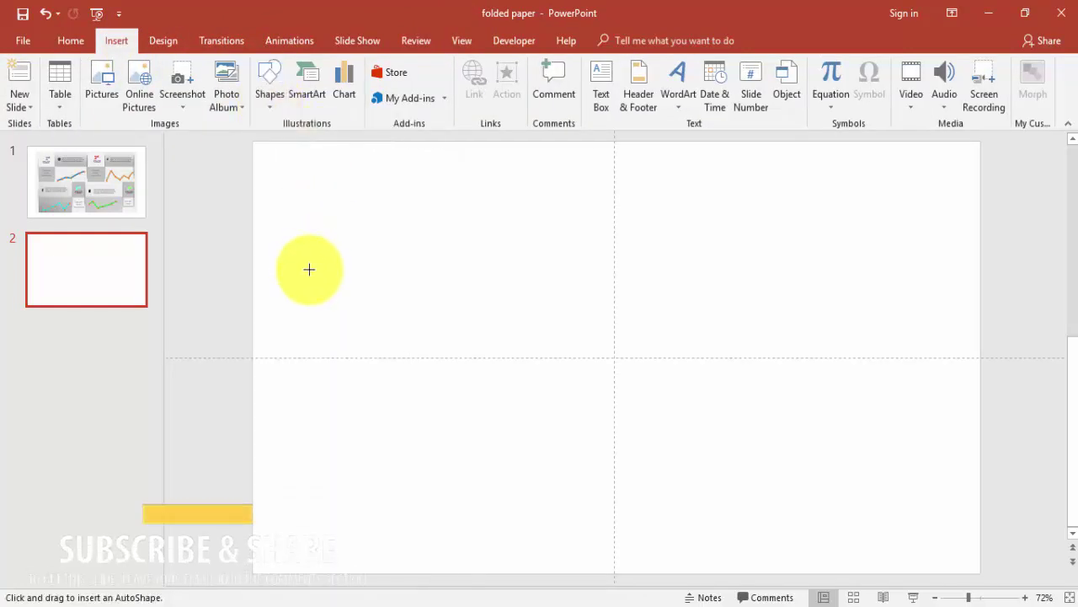
{"action": "mouse_move", "coordinate": [304, 260]}
{"action": "left_mouse_down"}
{"action": "mouse_move", "coordinate": [744, 431]}
{"action": "mouse_move", "coordinate": [918, 446]}
{"action": "left_mouse_up"}
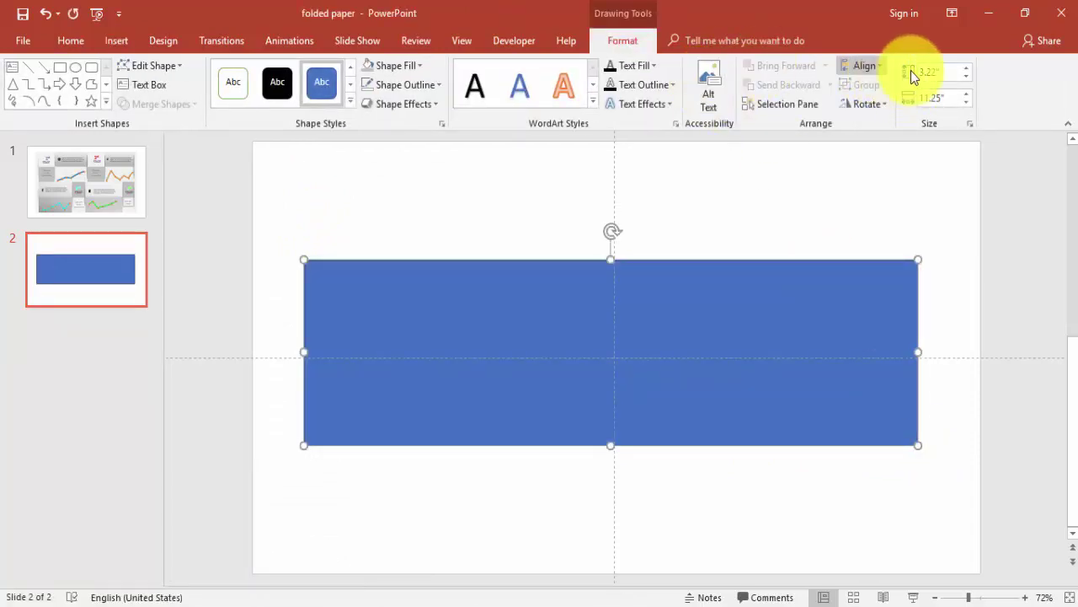
Step: Set the rectangle's height to 3 in
{"action": "left_click", "coordinate": [948, 71]}
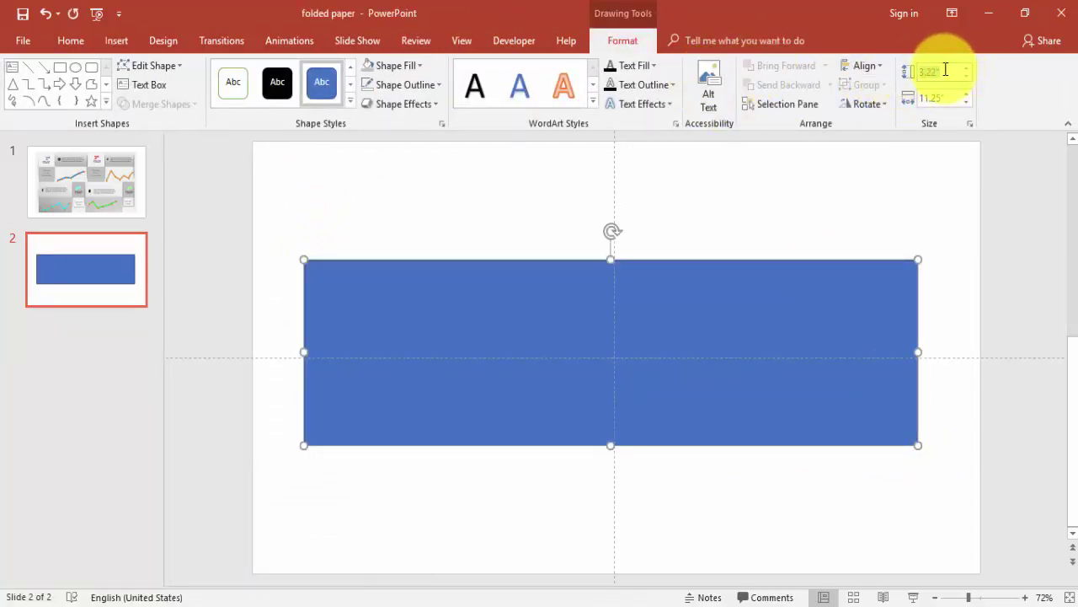
{"action": "type", "text": "3"}
{"action": "key", "text": "Return"}
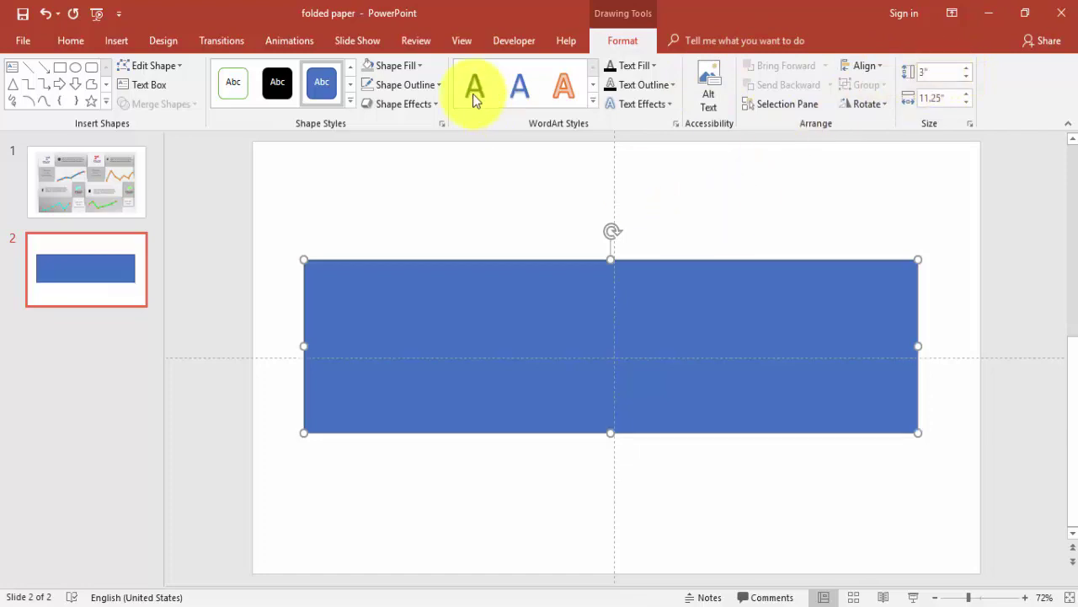
Step: Remove the rectangle's outline and fill it with the lightest grey shade of the white theme colour
{"action": "left_click", "coordinate": [421, 85]}
{"action": "left_click", "coordinate": [412, 265]}
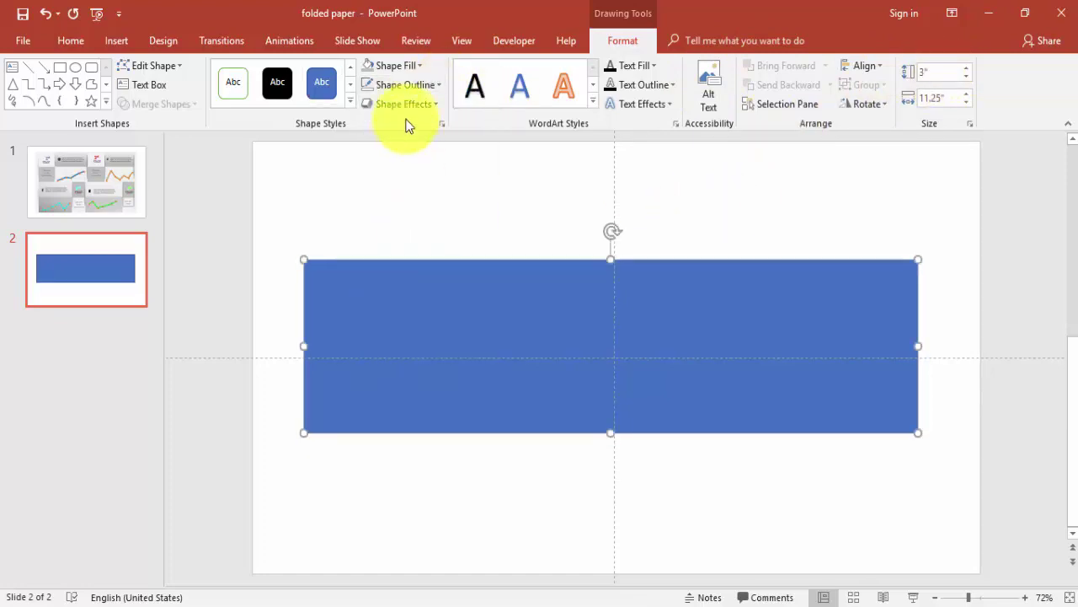
{"action": "left_click", "coordinate": [406, 73]}
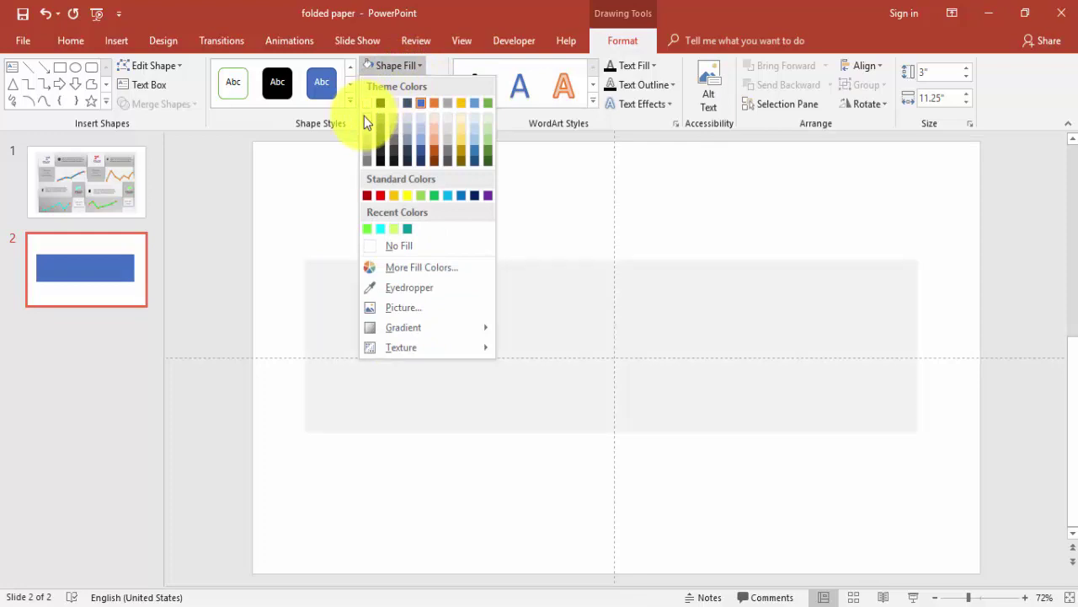
{"action": "left_click", "coordinate": [364, 116]}
Step: Centre the light grey rectangle on the slide both horizontally and vertically
{"action": "left_click", "coordinate": [863, 71]}
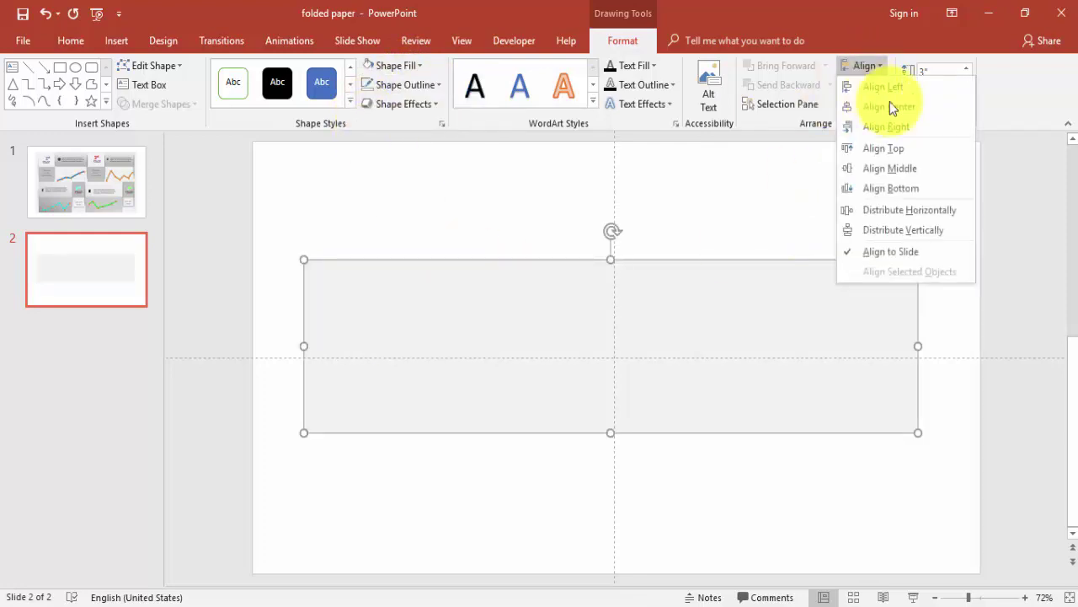
{"action": "left_click", "coordinate": [899, 106]}
{"action": "left_click", "coordinate": [863, 68]}
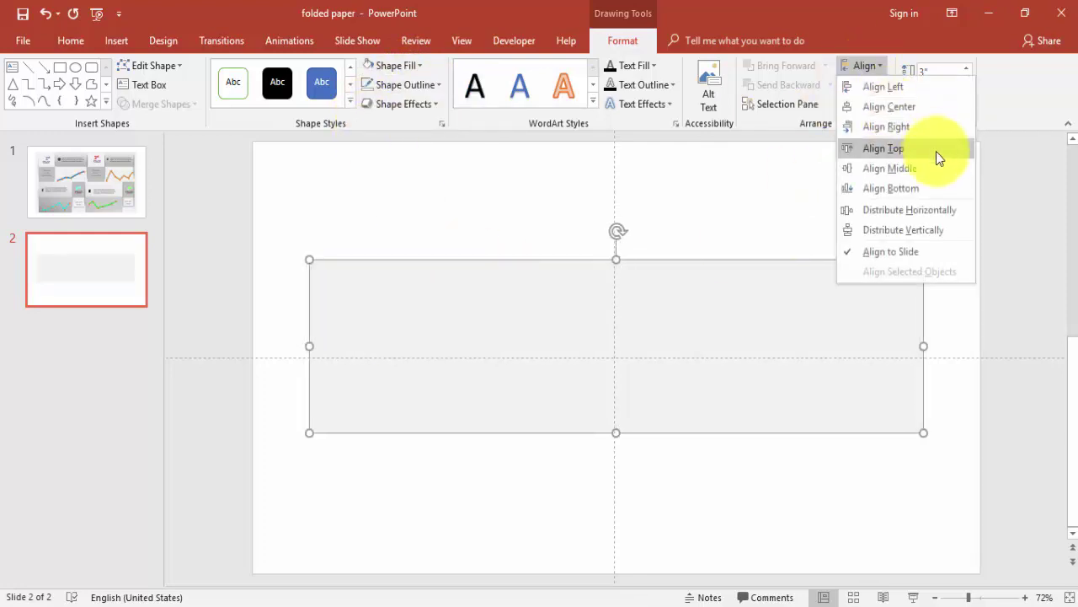
{"action": "key", "text": "Escape"}
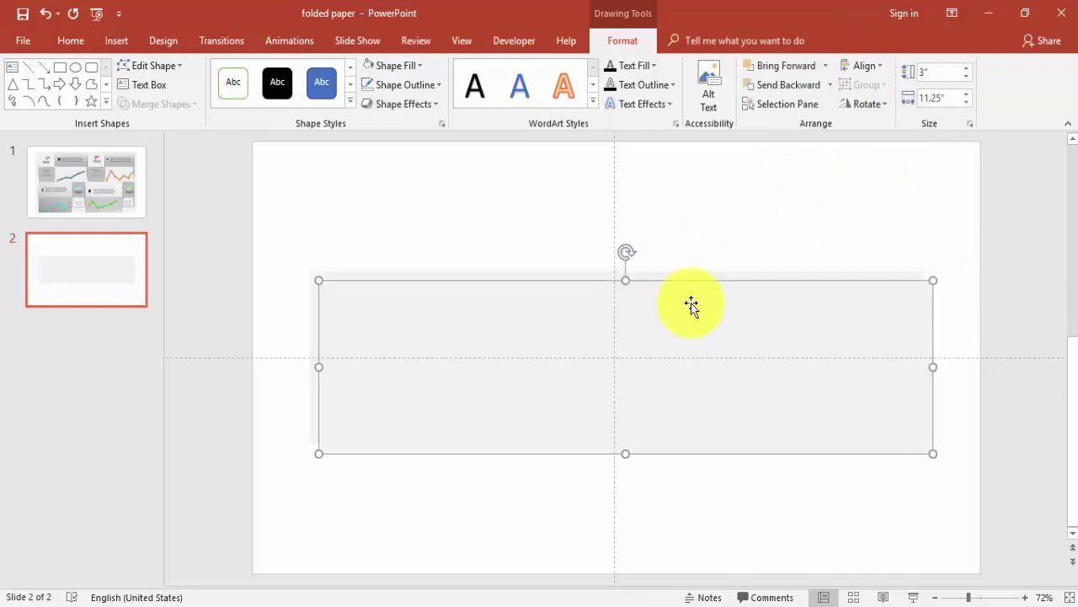
Step: Duplicate the rectangle and align the copy to the slide's center and middle, exactly over the original
{"action": "left_click_drag", "start_coordinate": [691, 305], "coordinate": [660, 337]}
{"action": "left_click", "coordinate": [859, 68]}
{"action": "left_click", "coordinate": [896, 108]}
{"action": "left_click", "coordinate": [862, 67]}
{"action": "left_click", "coordinate": [703, 279]}
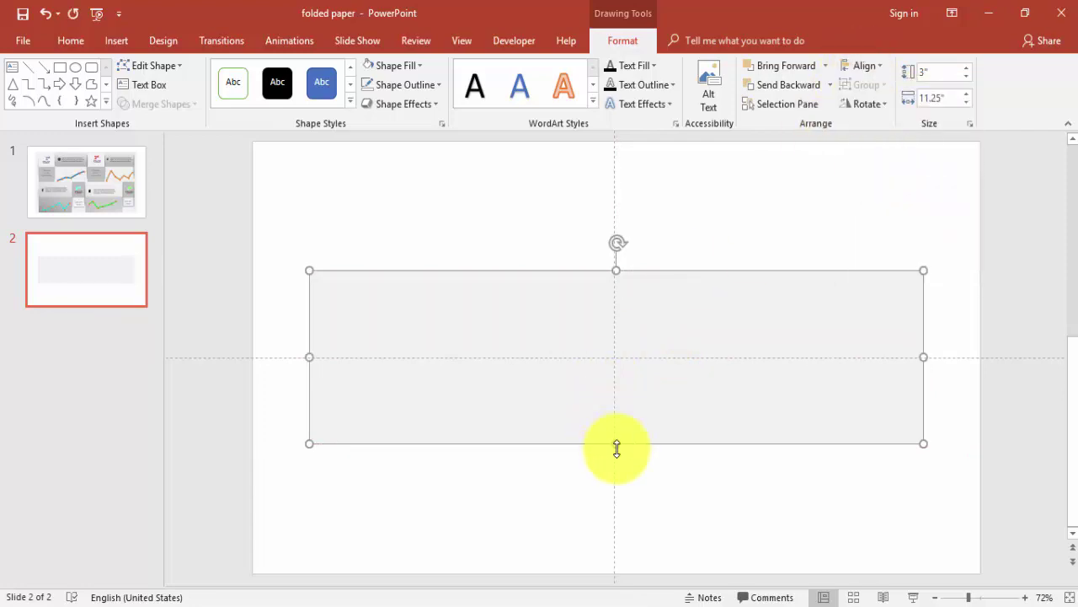
Step: Shorten the rectangle copy to 1.5 in high so it covers only the upper half, and fill it with medium grey
{"action": "key", "text": "Escape"}
{"action": "left_click", "coordinate": [621, 359]}
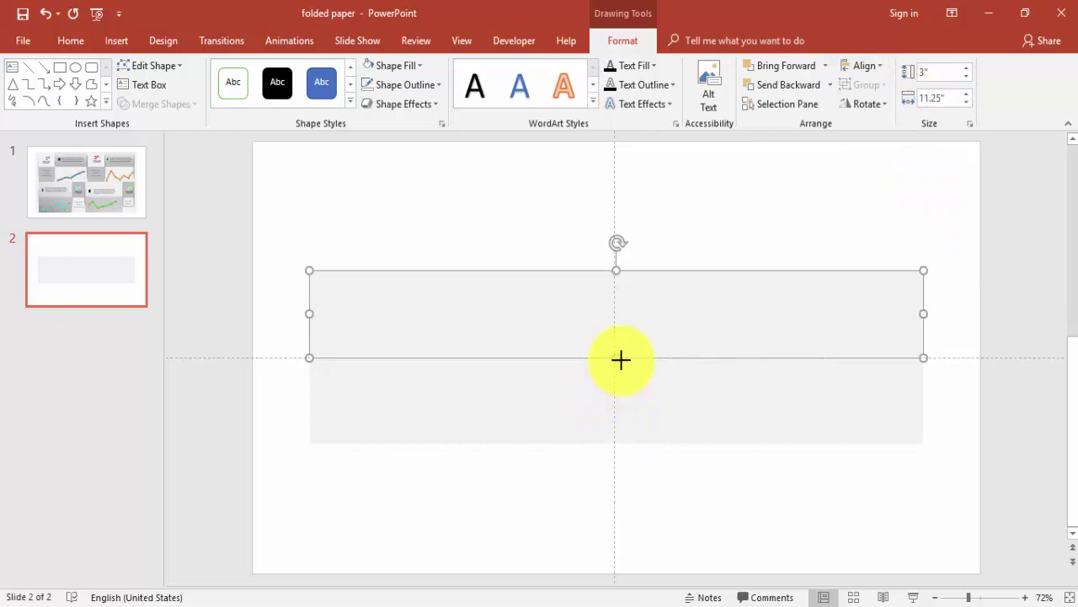
{"action": "left_click", "coordinate": [401, 67]}
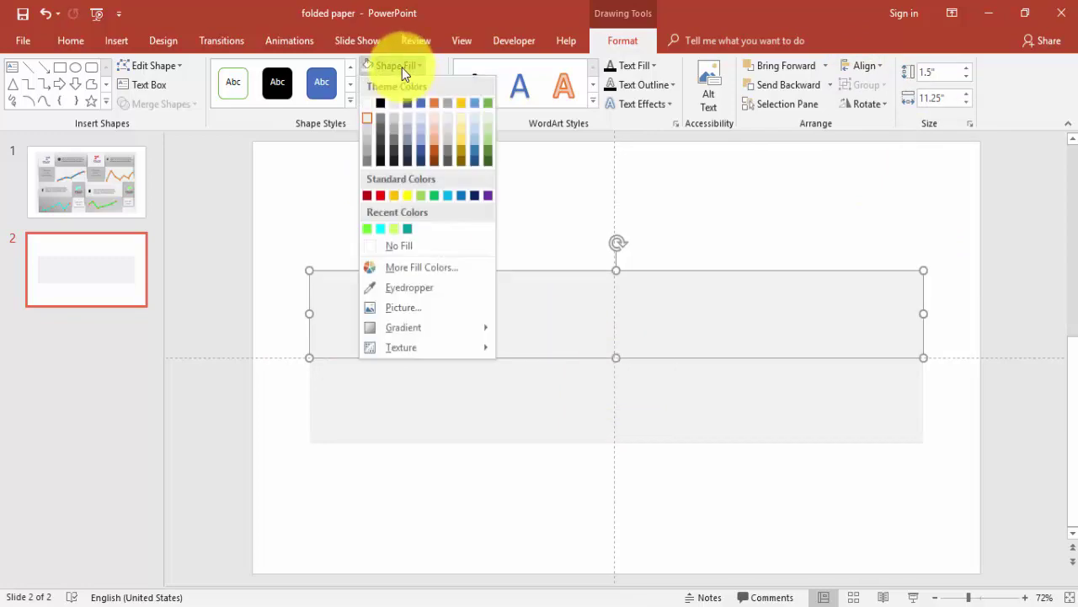
{"action": "left_click", "coordinate": [368, 143]}
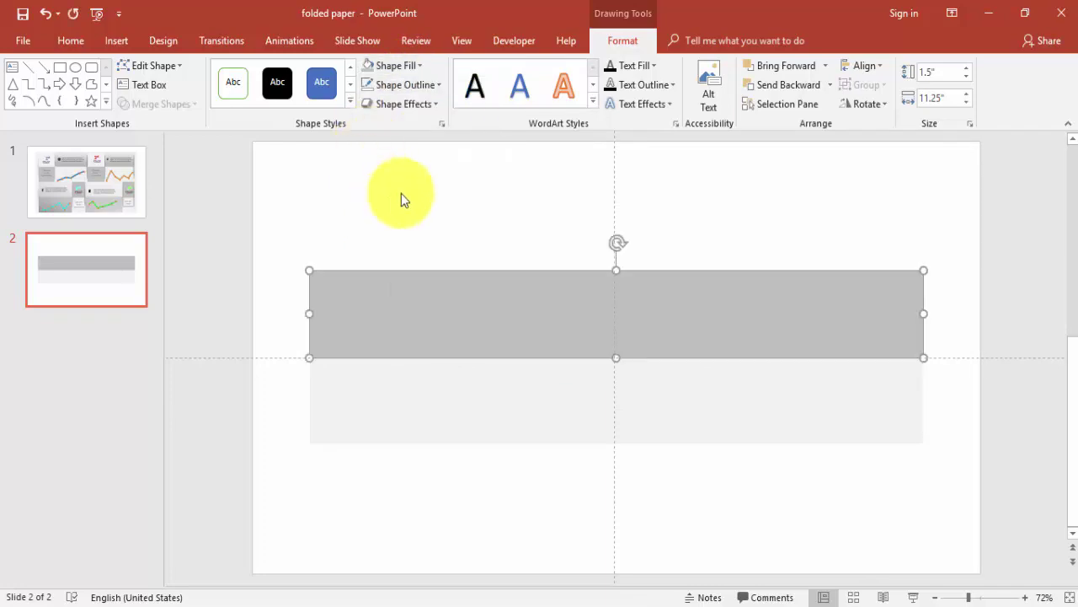
Step: Give the upper grey rectangle a linear 90° gradient fill running from light to medium grey
{"action": "right_click", "coordinate": [431, 208]}
{"action": "left_click", "coordinate": [489, 371]}
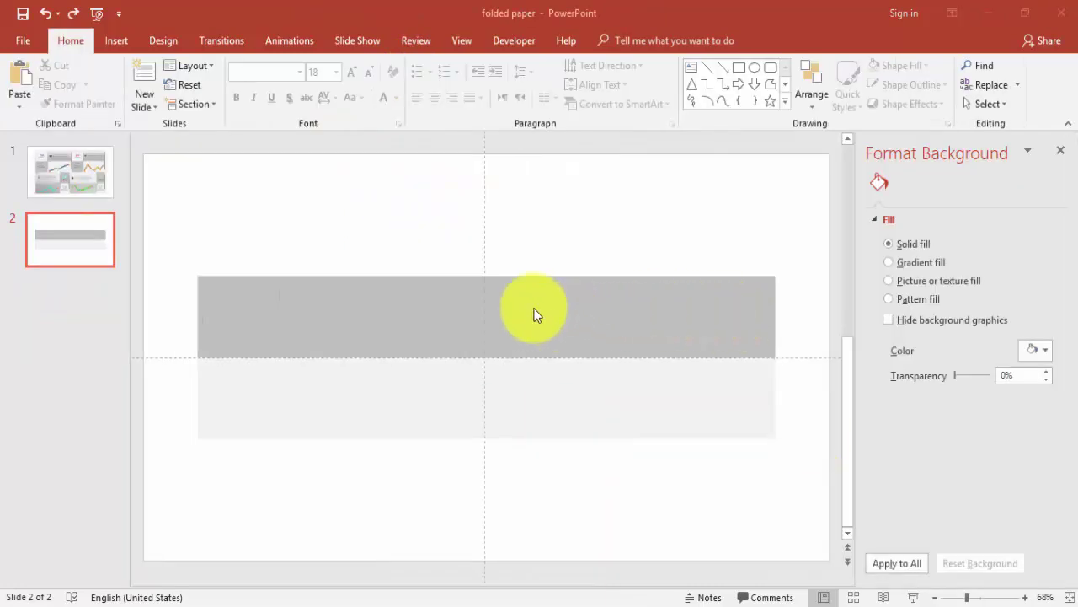
{"action": "left_click", "coordinate": [343, 301]}
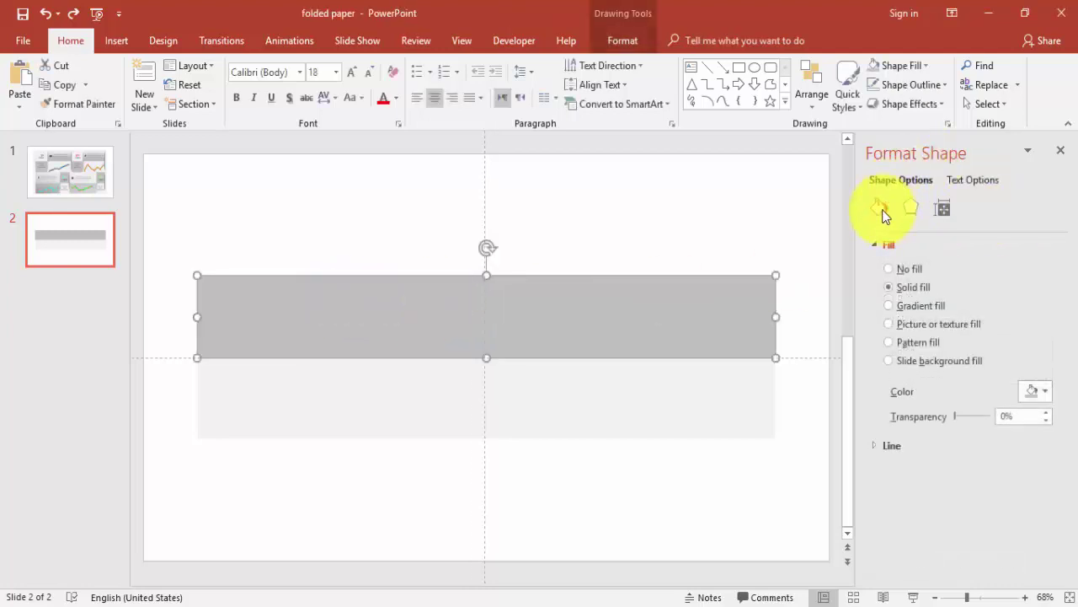
{"action": "left_click", "coordinate": [923, 306]}
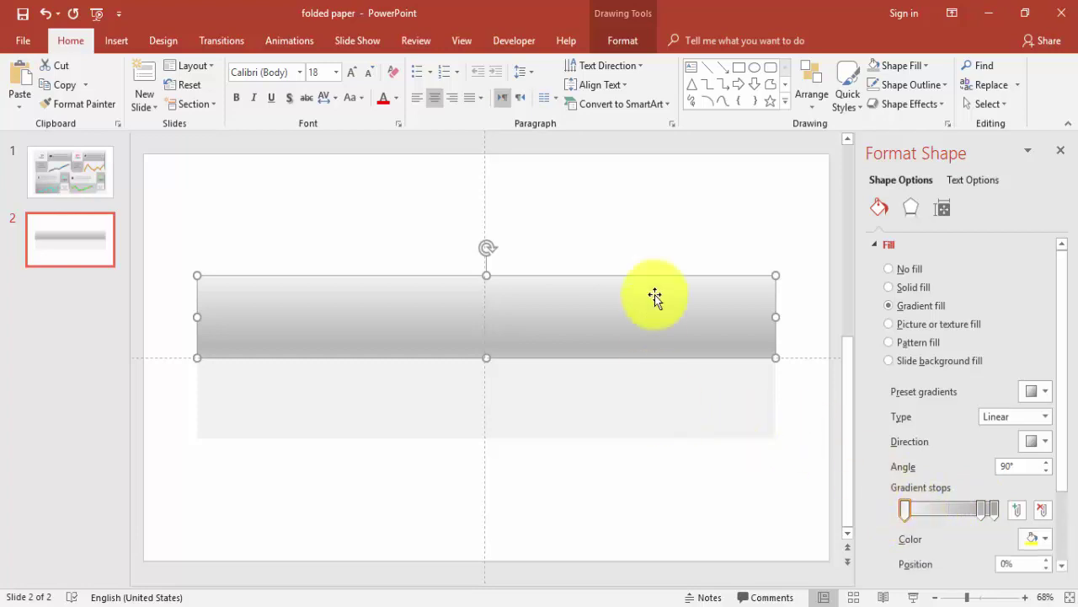
Step: Duplicate the full-height light rectangle and narrow the copy to a block near the strip's left end, in front of the gradient
{"action": "left_click", "coordinate": [627, 254]}
{"action": "left_click", "coordinate": [383, 333]}
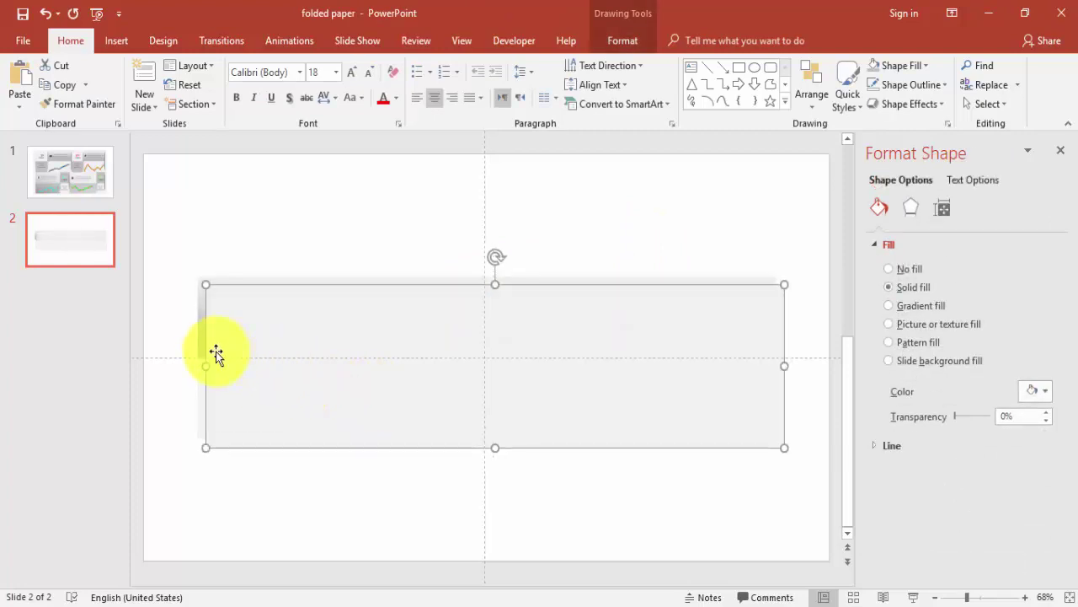
{"action": "left_click_drag", "start_coordinate": [210, 366], "coordinate": [595, 366]}
{"action": "mouse_move", "coordinate": [690, 365]}
{"action": "left_mouse_down"}
{"action": "mouse_move", "coordinate": [570, 351]}
{"action": "mouse_move", "coordinate": [367, 364]}
{"action": "mouse_move", "coordinate": [358, 353]}
{"action": "left_mouse_up"}
{"action": "left_click_drag", "start_coordinate": [451, 356], "coordinate": [357, 355]}
Step: Duplicate the gradient rectangle, place the copy on the lower half, and narrow it to match the light block's width
{"action": "left_click", "coordinate": [419, 307]}
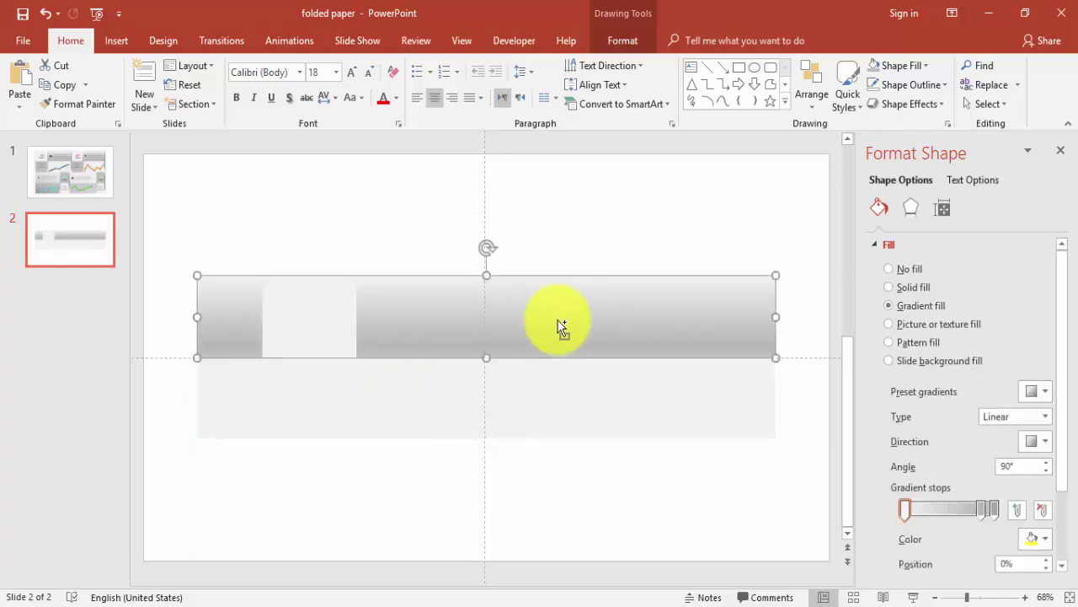
{"action": "left_click_drag", "start_coordinate": [315, 332], "coordinate": [384, 397]}
{"action": "left_click_drag", "start_coordinate": [835, 397], "coordinate": [356, 397]}
{"action": "left_click", "coordinate": [344, 469]}
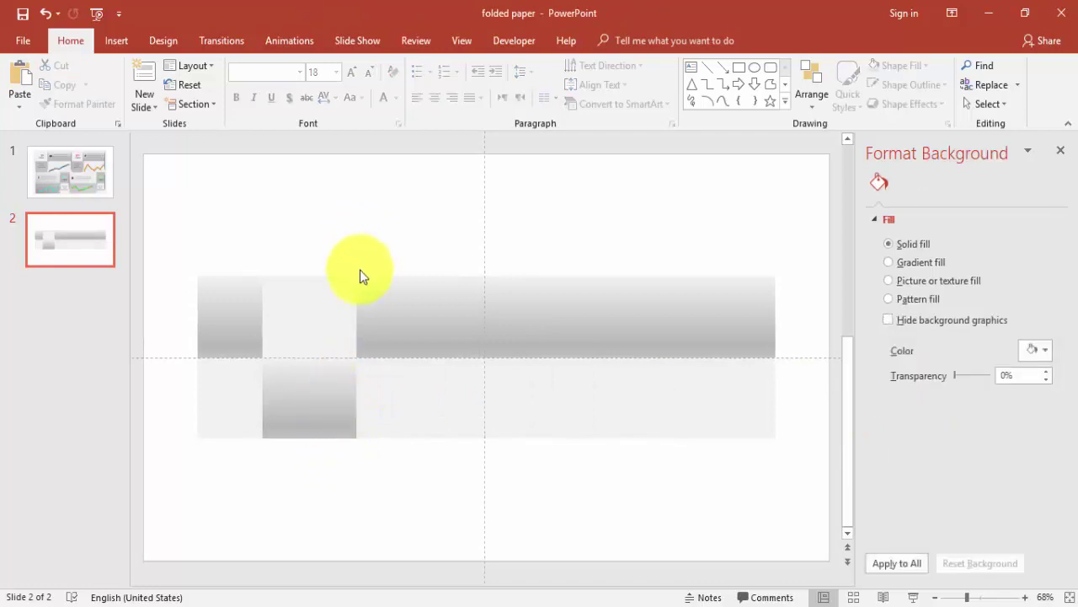
Step: Draw a flat isosceles triangle about 0.28 in high and 3.72 in wide above the strip and rotate it right 90°
{"action": "left_click", "coordinate": [116, 39]}
{"action": "left_click", "coordinate": [266, 93]}
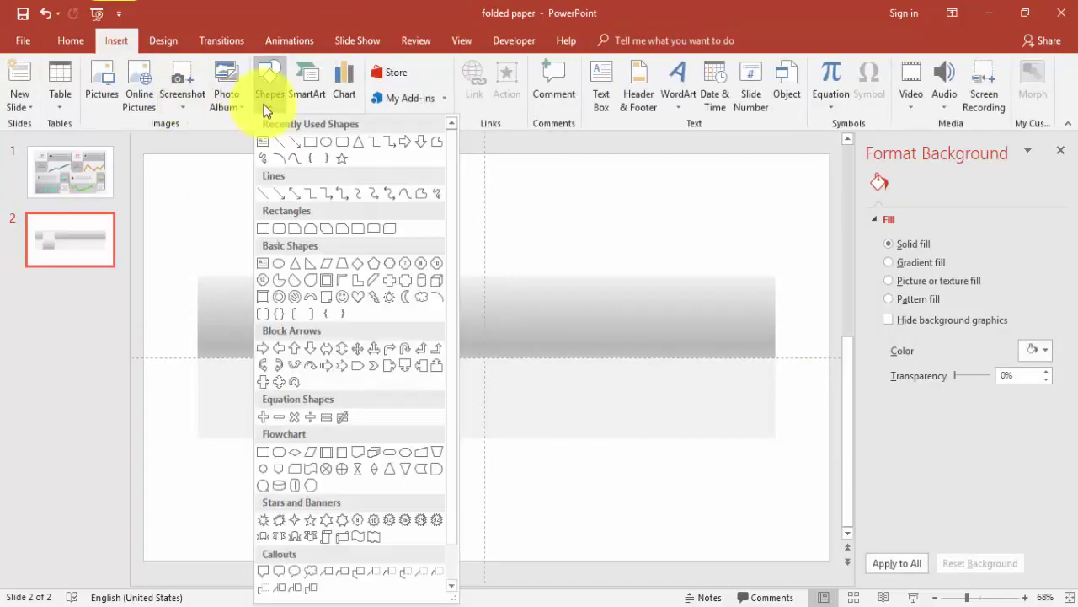
{"action": "left_click", "coordinate": [297, 266]}
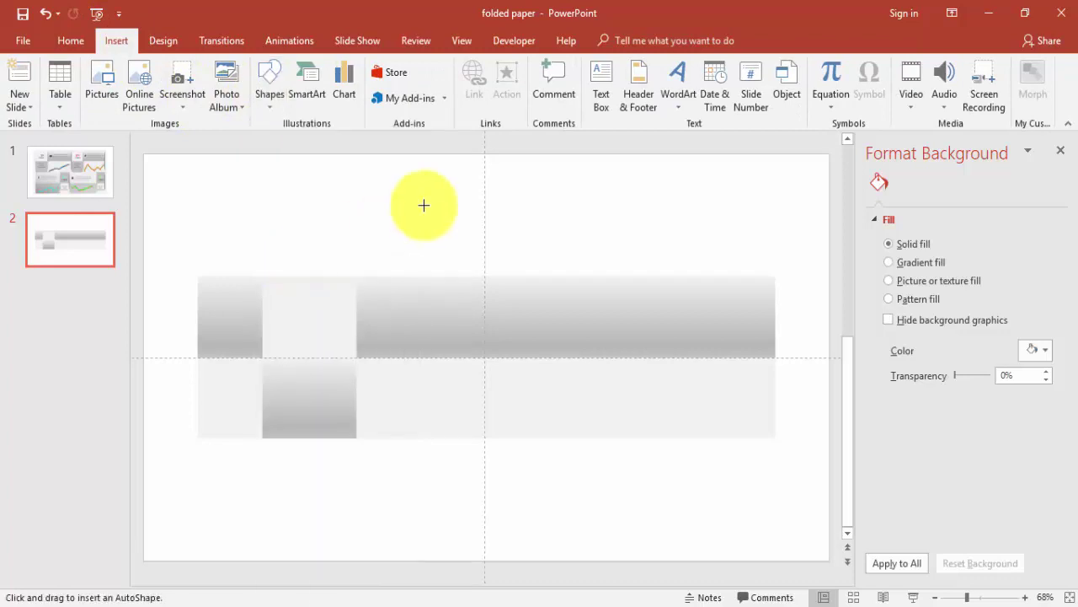
{"action": "left_click_drag", "start_coordinate": [400, 241], "coordinate": [587, 236]}
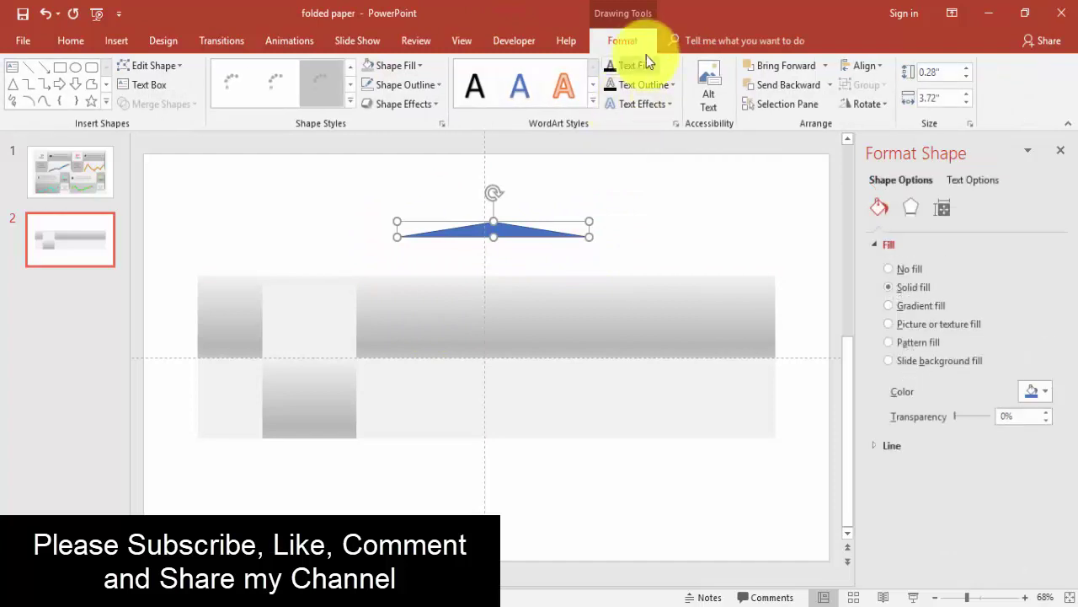
{"action": "left_click", "coordinate": [850, 103]}
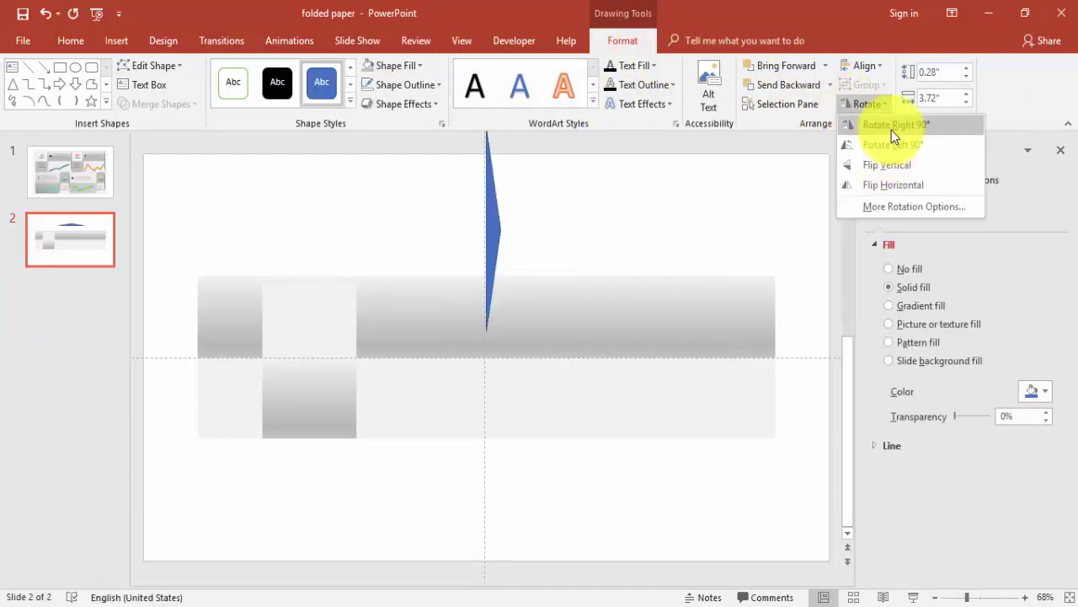
{"action": "left_click", "coordinate": [891, 128]}
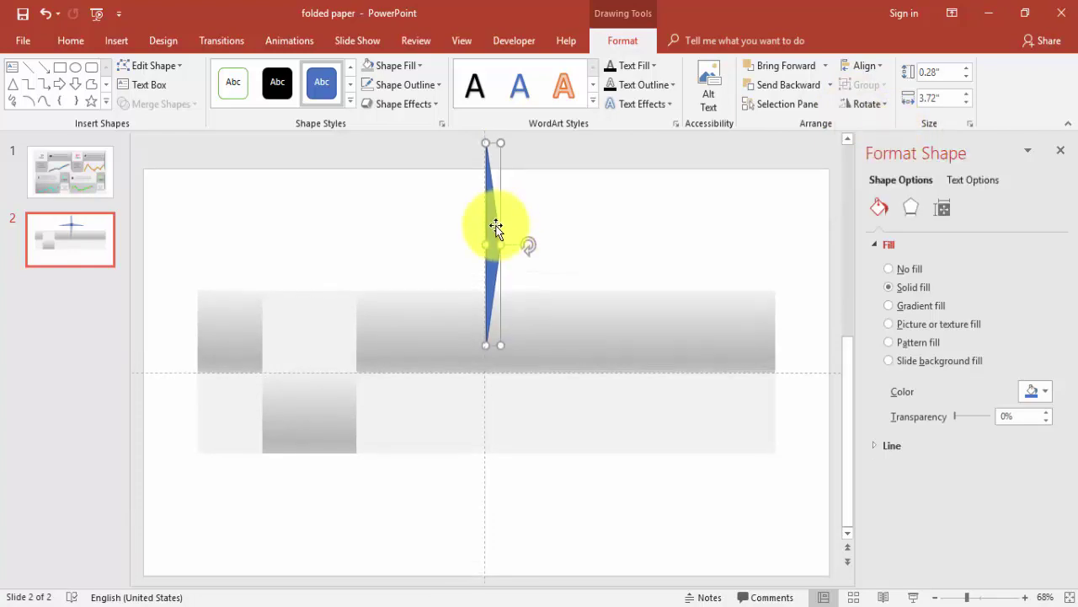
Step: Place the rotated triangle against the narrow block's right edge and resize it to 3 in long and 0.25 in thick
{"action": "left_click_drag", "start_coordinate": [494, 228], "coordinate": [368, 358]}
{"action": "left_click_drag", "start_coordinate": [368, 459], "coordinate": [368, 439]}
{"action": "left_click_drag", "start_coordinate": [370, 258], "coordinate": [370, 275]}
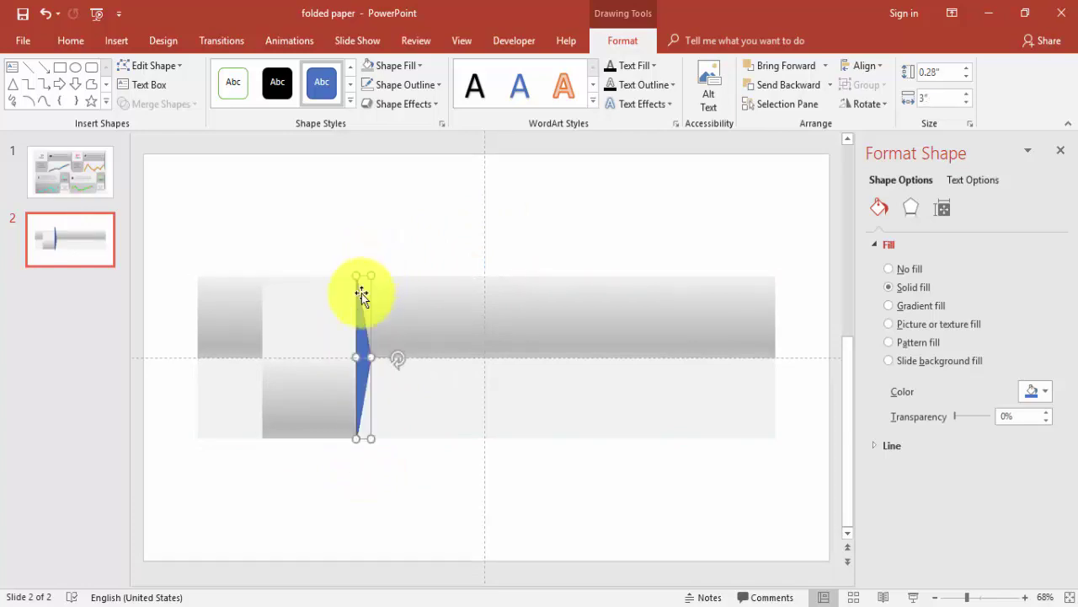
{"action": "left_click_drag", "start_coordinate": [373, 359], "coordinate": [368, 356]}
Step: Remove the triangle's outline and give it a linear gradient fill at 90°
{"action": "left_click", "coordinate": [416, 86]}
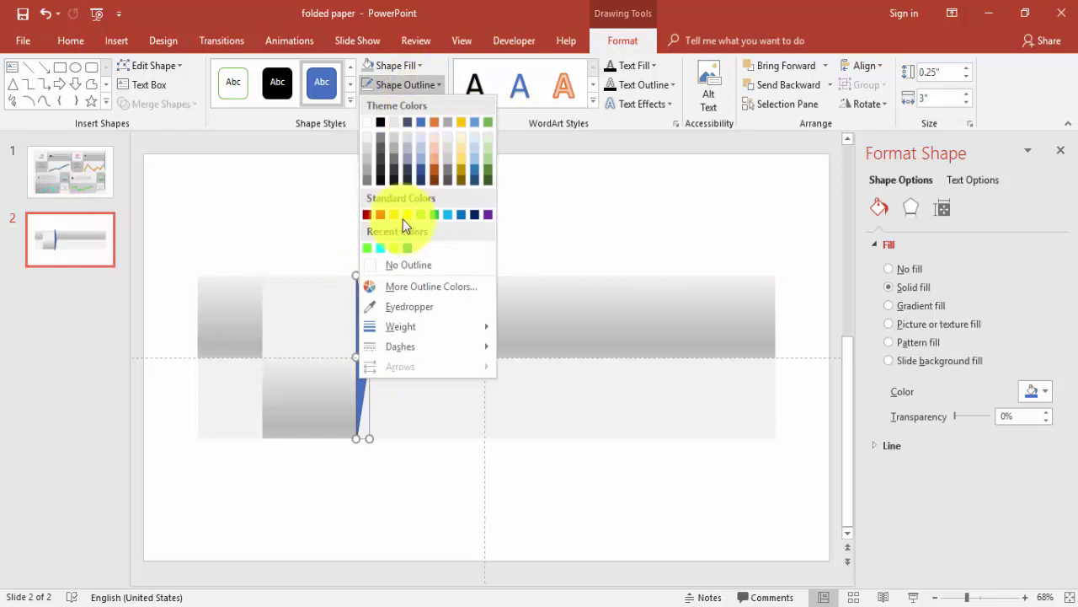
{"action": "left_click", "coordinate": [404, 267]}
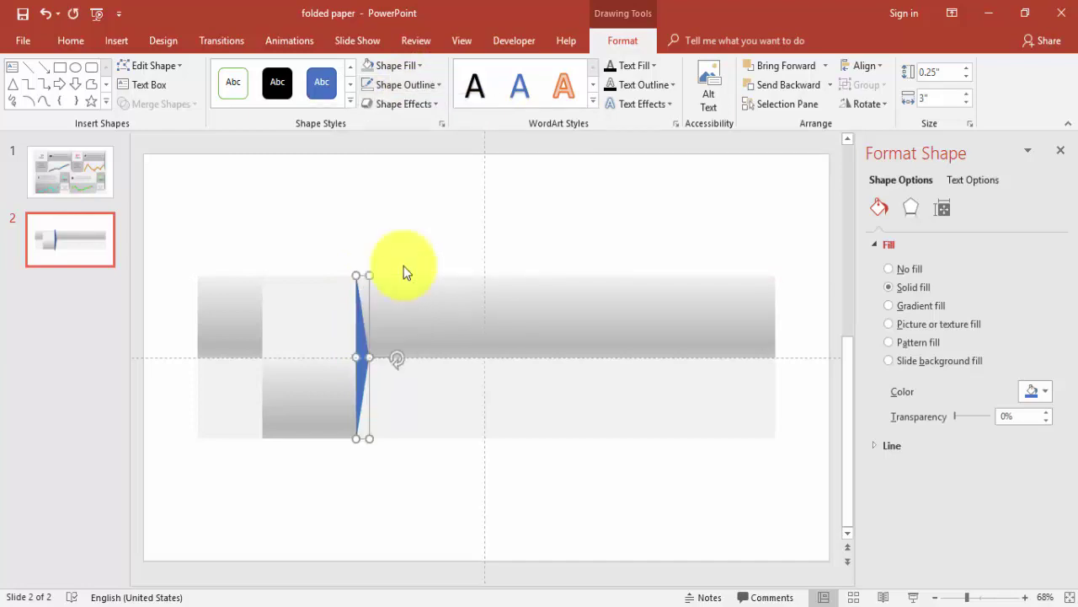
{"action": "left_click", "coordinate": [919, 307]}
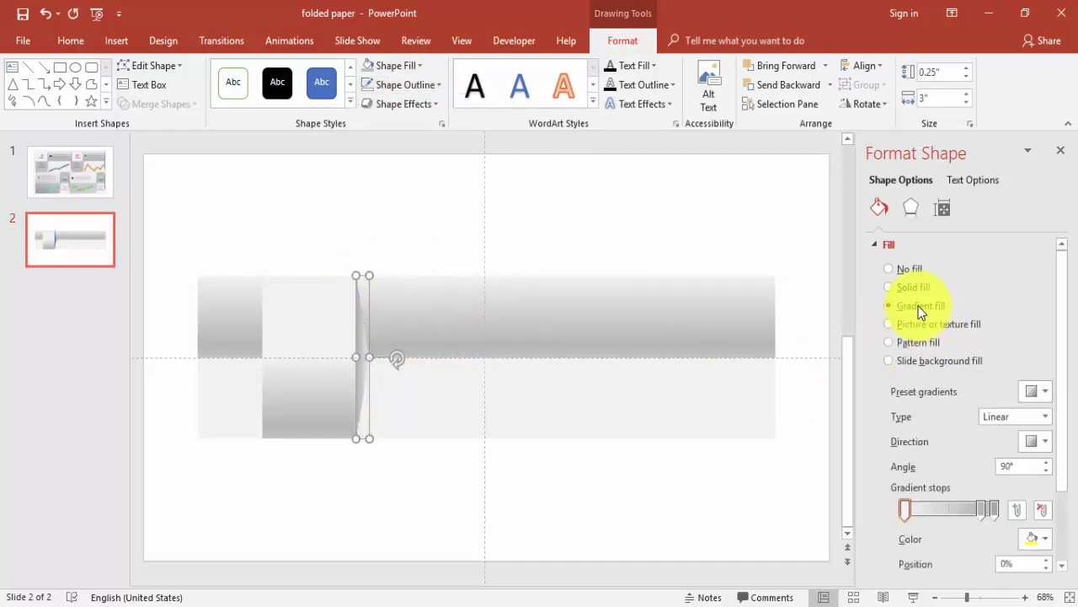
Step: Set the triangle gradient's 100% stop to dark grey and move the middle stop to position 54%
{"action": "left_click", "coordinate": [991, 509]}
{"action": "left_click", "coordinate": [1039, 537]}
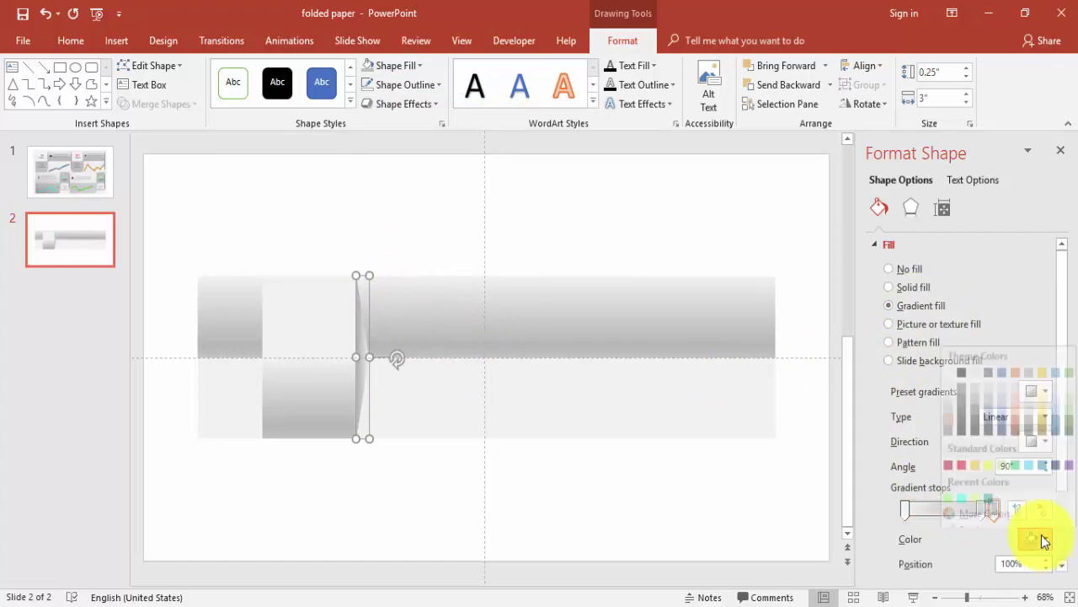
{"action": "left_click", "coordinate": [961, 380]}
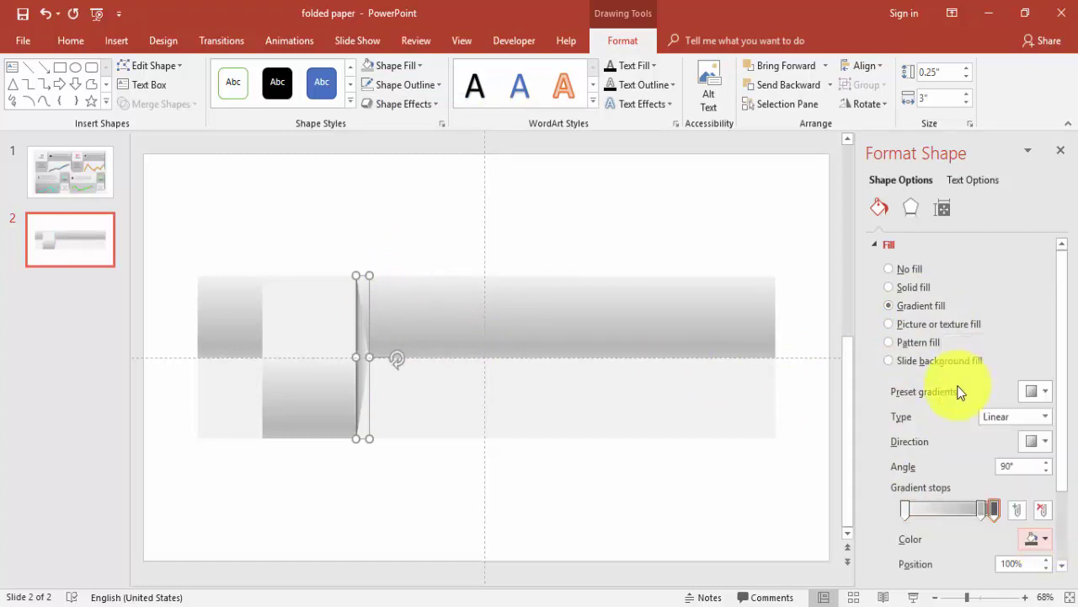
{"action": "left_click", "coordinate": [962, 509]}
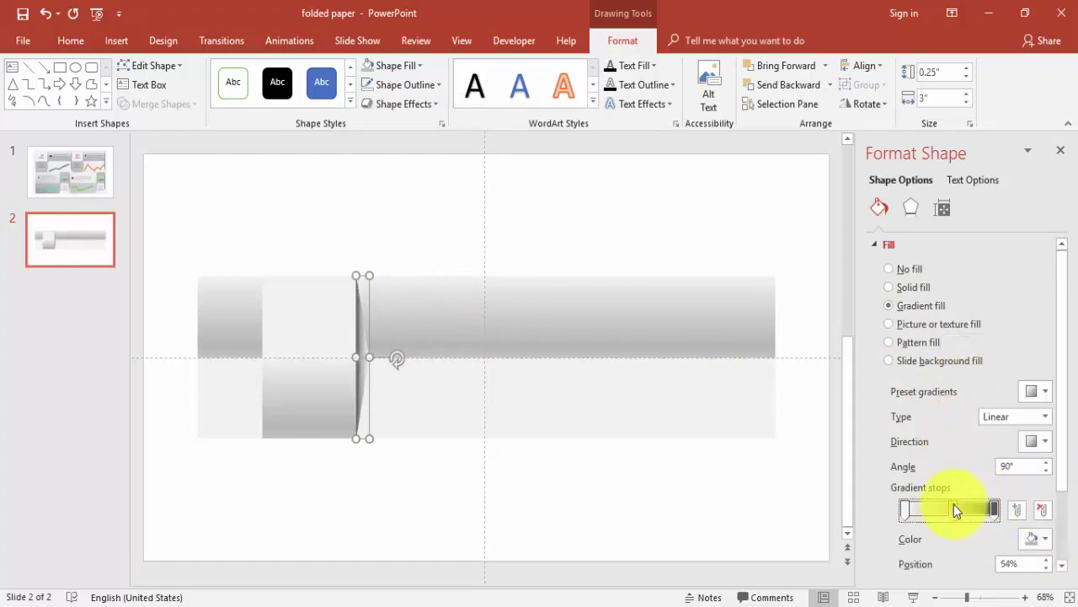
Step: Set the transparency of the triangle gradient's 0% stop to 100%
{"action": "left_click", "coordinate": [905, 509]}
{"action": "scroll", "coordinate": [1061, 487], "scroll_direction": "down", "scroll_amount": 2}
{"action": "left_click_drag", "start_coordinate": [968, 499], "coordinate": [1003, 505]}
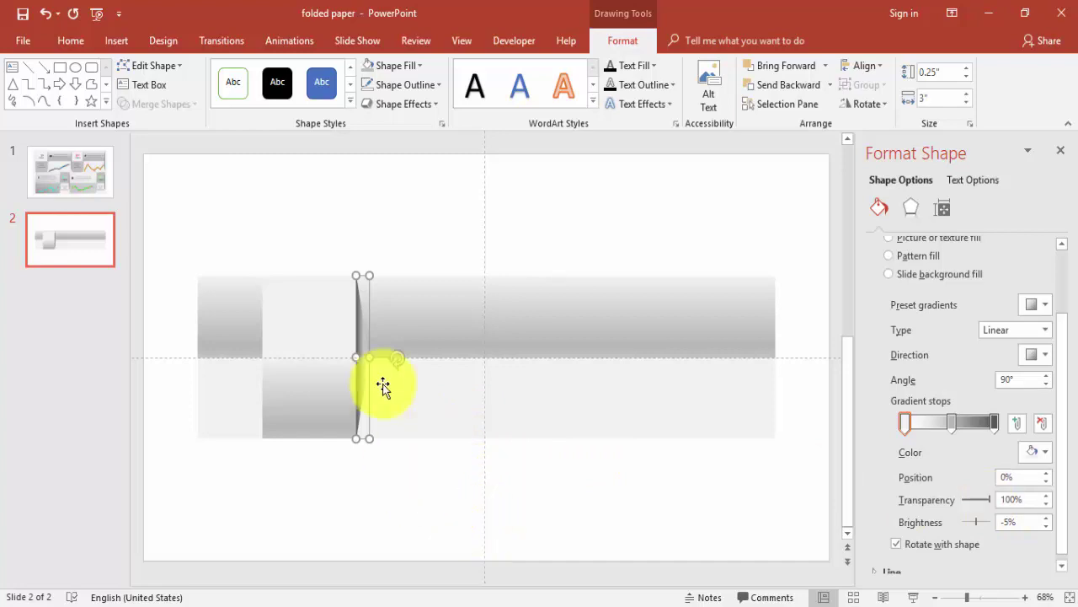
Step: Duplicate the triangle, flip it horizontally, and fit it about 0.12 in thick against the narrow block's left edge
{"action": "left_click", "coordinate": [426, 231]}
{"action": "left_click", "coordinate": [358, 340]}
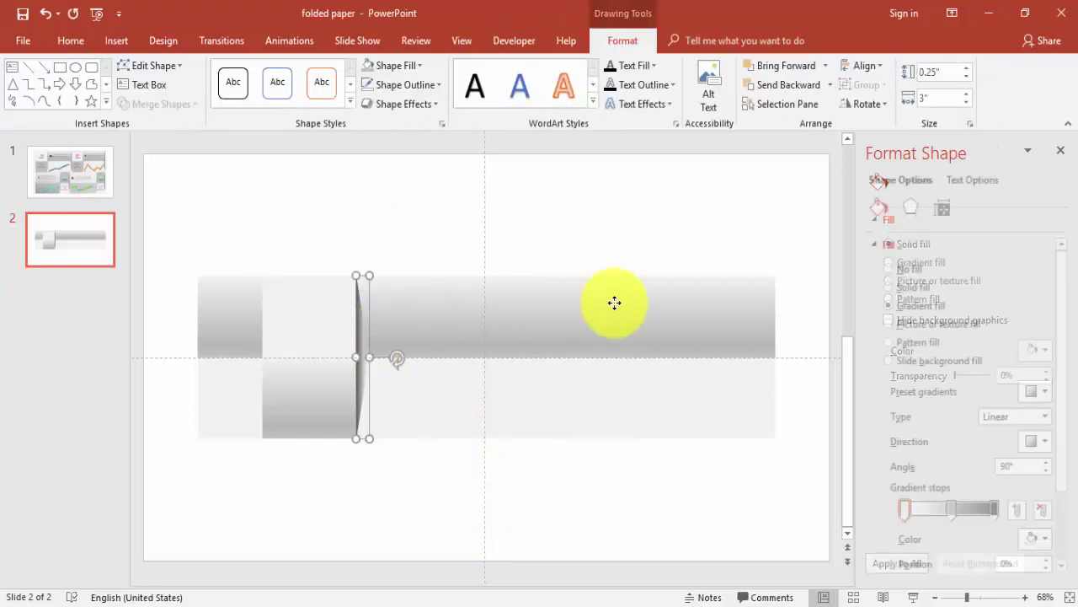
{"action": "key", "text": "ctrl+d"}
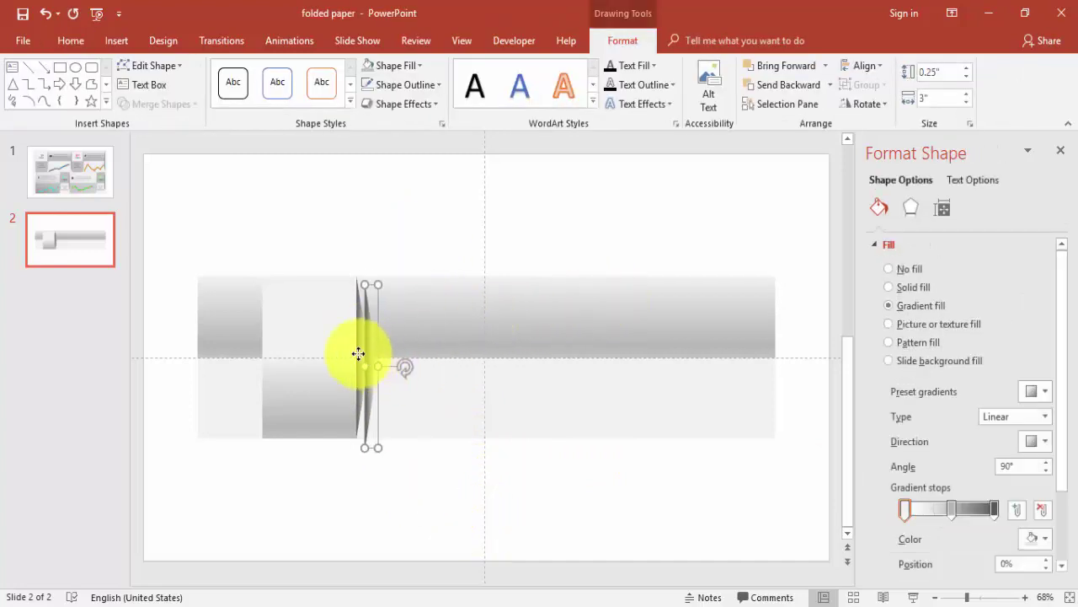
{"action": "left_click_drag", "start_coordinate": [321, 353], "coordinate": [267, 353]}
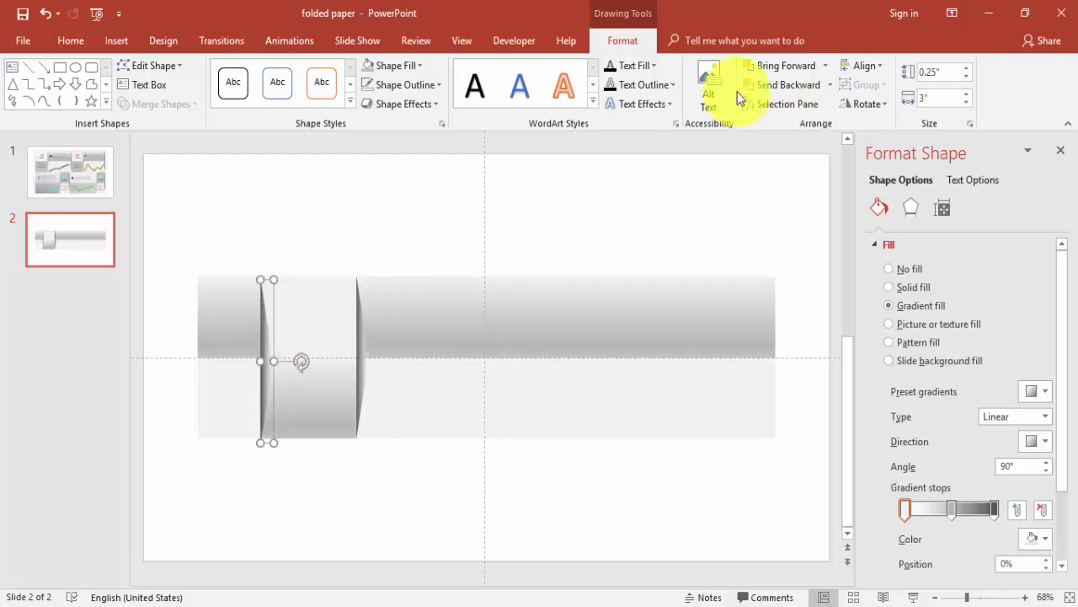
{"action": "left_click", "coordinate": [863, 104]}
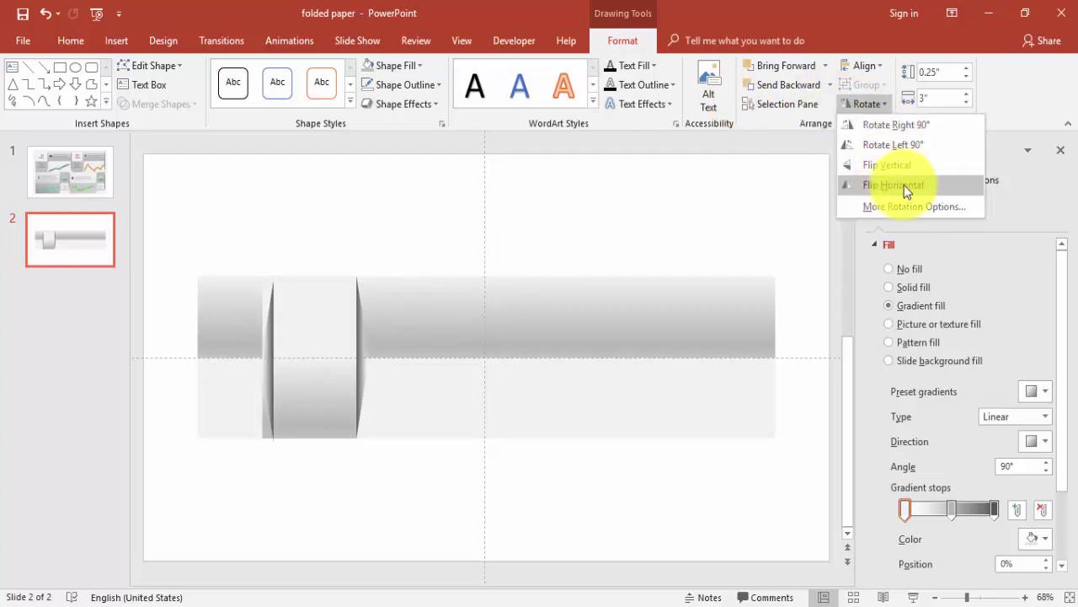
{"action": "left_click", "coordinate": [904, 185]}
{"action": "mouse_move", "coordinate": [268, 346]}
{"action": "left_mouse_down"}
{"action": "mouse_move", "coordinate": [250, 345]}
{"action": "mouse_move", "coordinate": [255, 361]}
{"action": "mouse_move", "coordinate": [269, 345]}
{"action": "left_mouse_up"}
Step: Duplicate the narrow block with its two fold shadows and place the copy farther right along the long strip
{"action": "left_click", "coordinate": [379, 233]}
{"action": "mouse_move", "coordinate": [238, 209]}
{"action": "left_mouse_down"}
{"action": "mouse_move", "coordinate": [443, 547]}
{"action": "mouse_move", "coordinate": [447, 532]}
{"action": "left_mouse_up"}
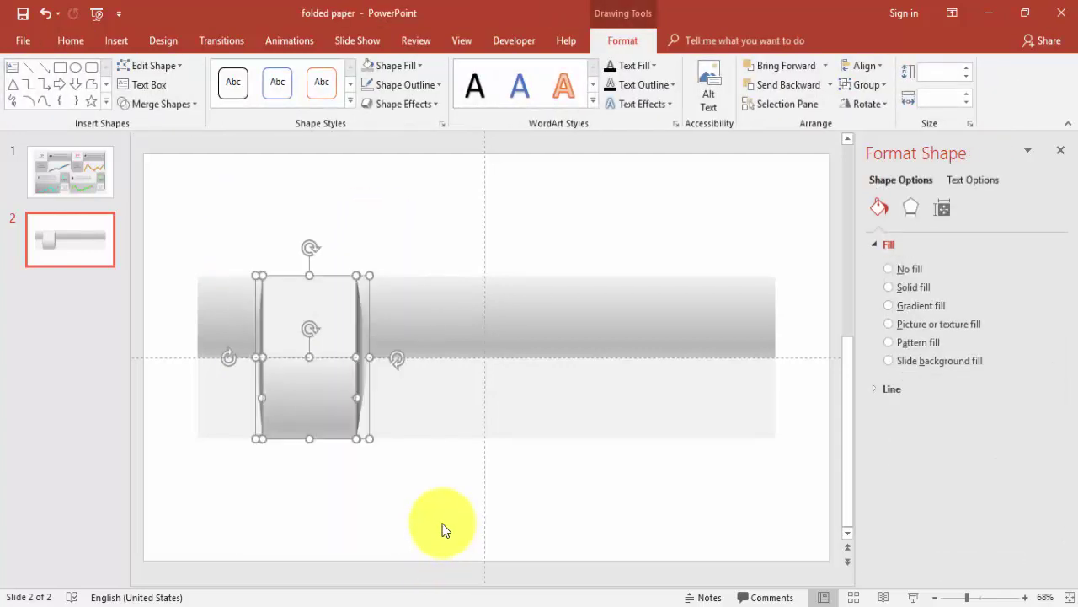
{"action": "left_click_drag", "start_coordinate": [351, 320], "coordinate": [589, 306]}
Step: Flip the lower gradient rectangle of both narrow blocks vertically
{"action": "left_click", "coordinate": [323, 362]}
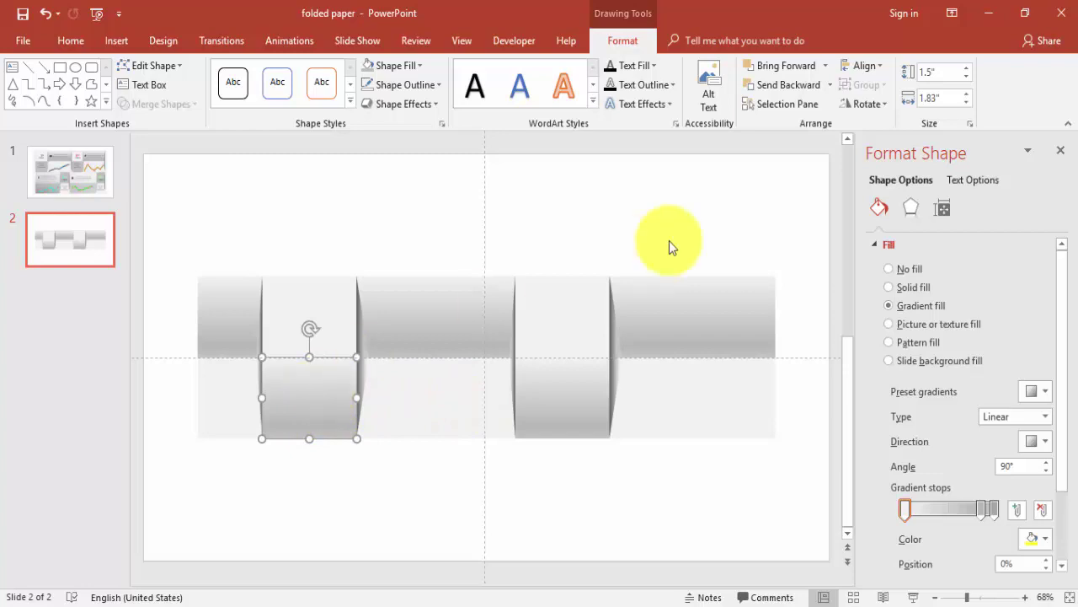
{"action": "left_click", "coordinate": [864, 103]}
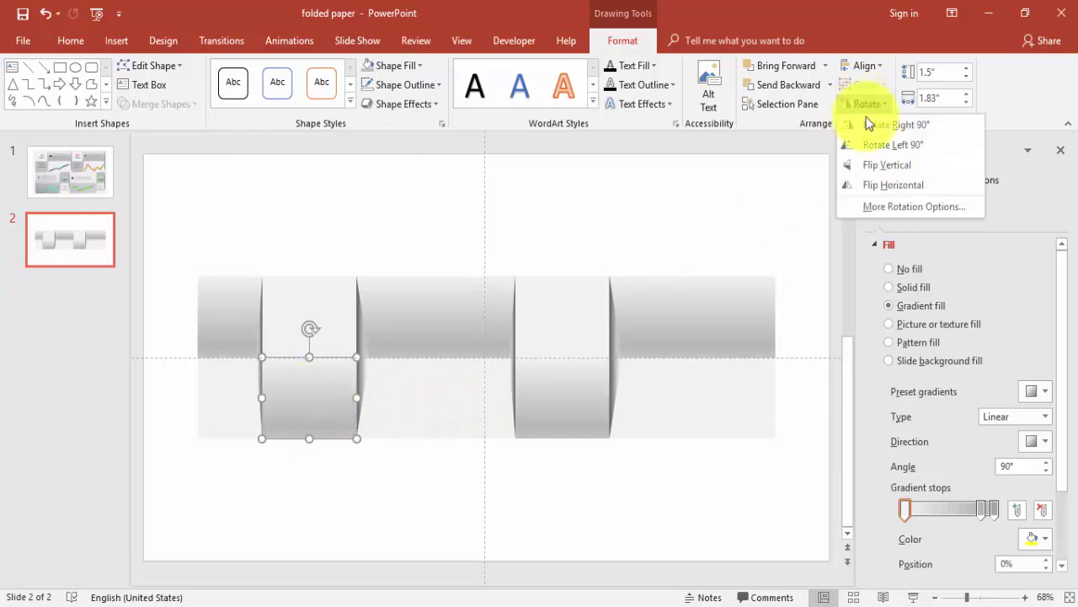
{"action": "left_click", "coordinate": [888, 166]}
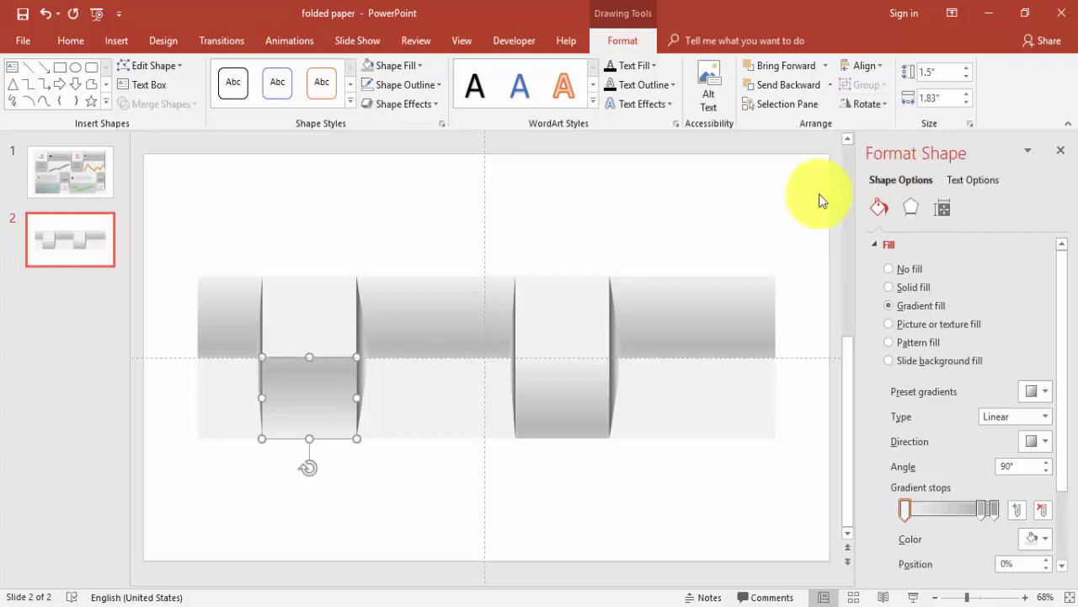
{"action": "left_click", "coordinate": [578, 385]}
{"action": "left_click", "coordinate": [868, 104]}
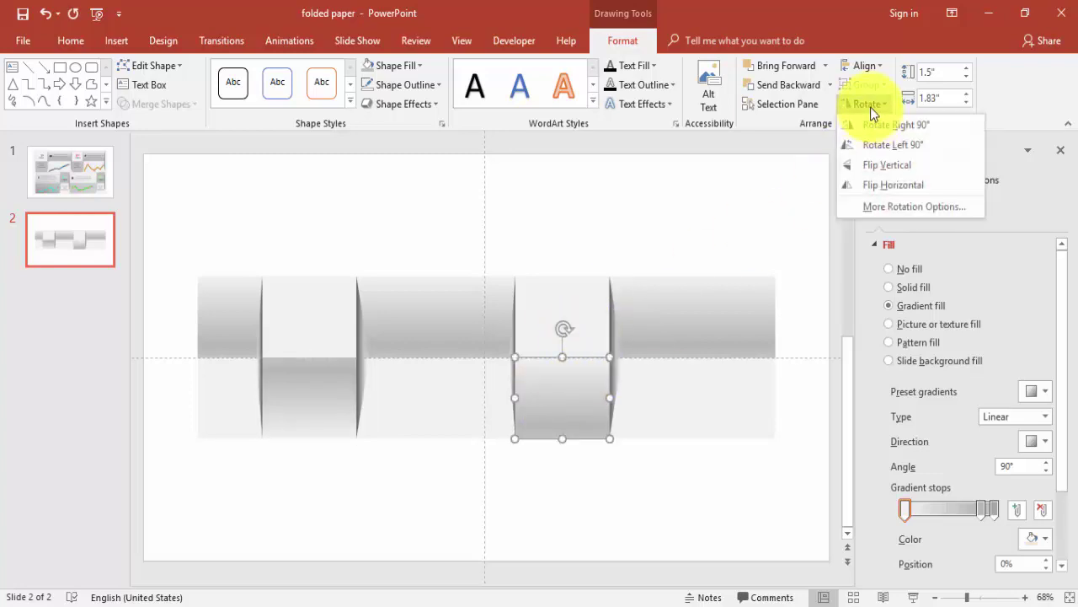
{"action": "left_click", "coordinate": [884, 169]}
{"action": "left_click", "coordinate": [650, 211]}
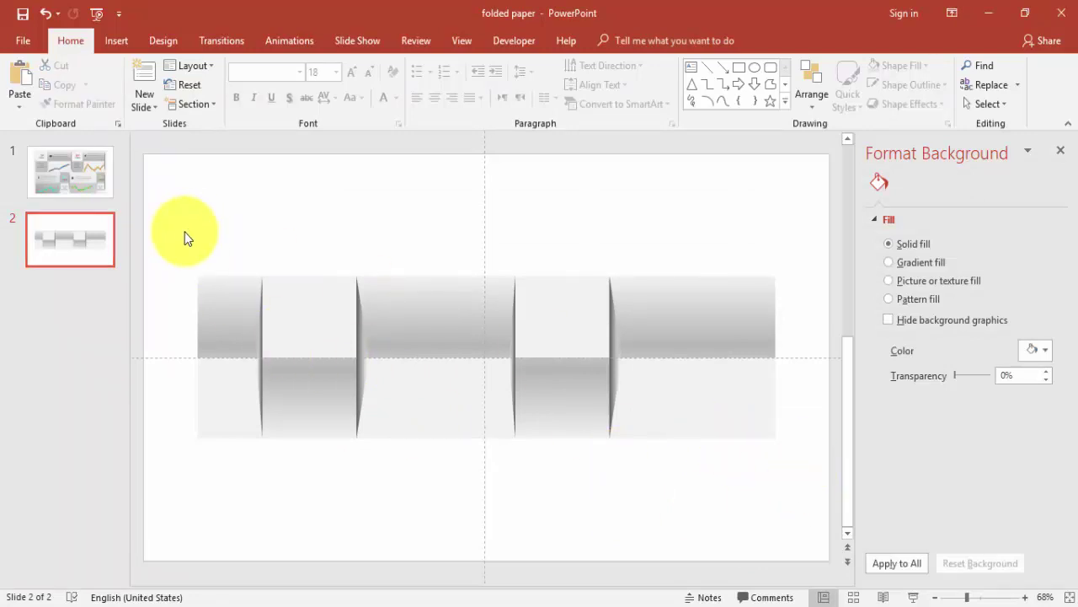
Step: Move the whole assembly to the upper part of the slide and duplicate its two long rectangles directly beneath it
{"action": "left_click_drag", "start_coordinate": [180, 228], "coordinate": [804, 501]}
{"action": "left_click_drag", "start_coordinate": [712, 414], "coordinate": [717, 324]}
{"action": "left_click", "coordinate": [670, 430]}
{"action": "left_click", "coordinate": [757, 344]}
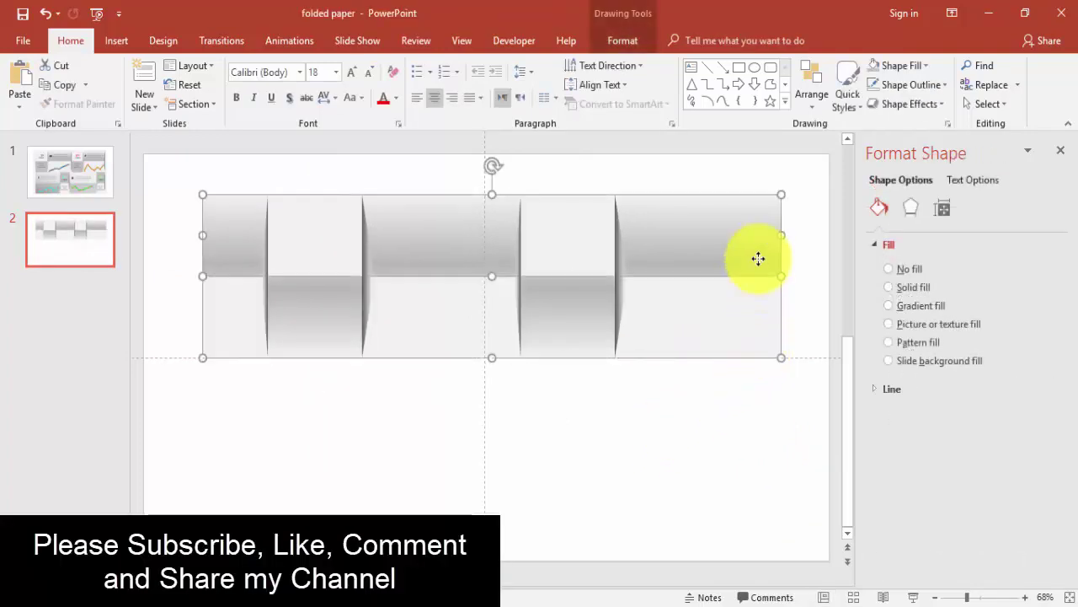
{"action": "left_click_drag", "start_coordinate": [758, 259], "coordinate": [721, 463]}
{"action": "left_click", "coordinate": [801, 439]}
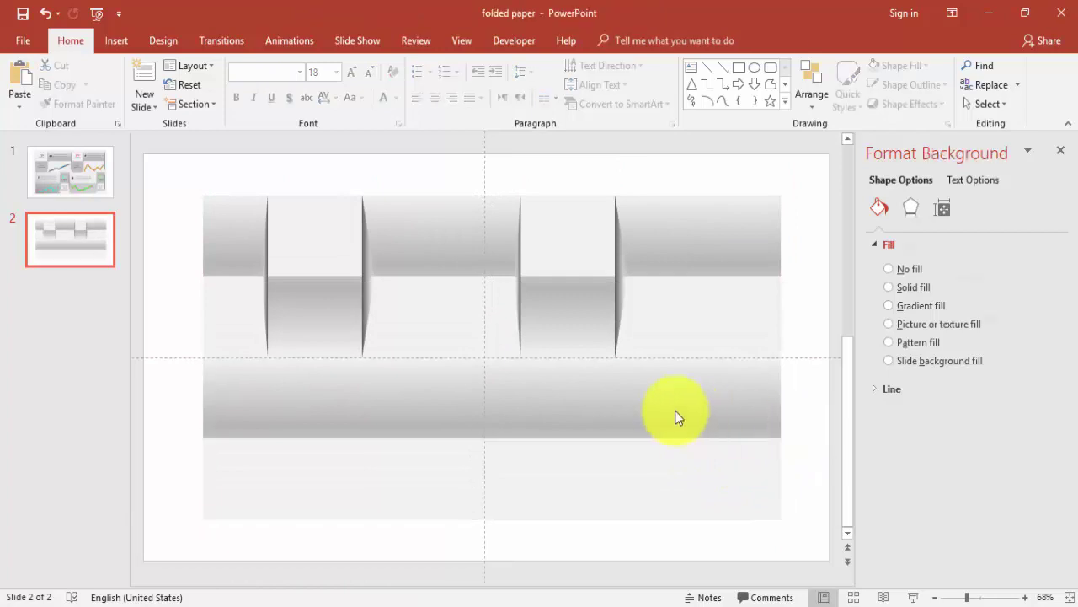
Step: Move the duplicated long gradient strip to the lower half of its light background rectangle and flip it vertically
{"action": "left_click_drag", "start_coordinate": [551, 404], "coordinate": [552, 481]}
{"action": "left_click", "coordinate": [639, 43]}
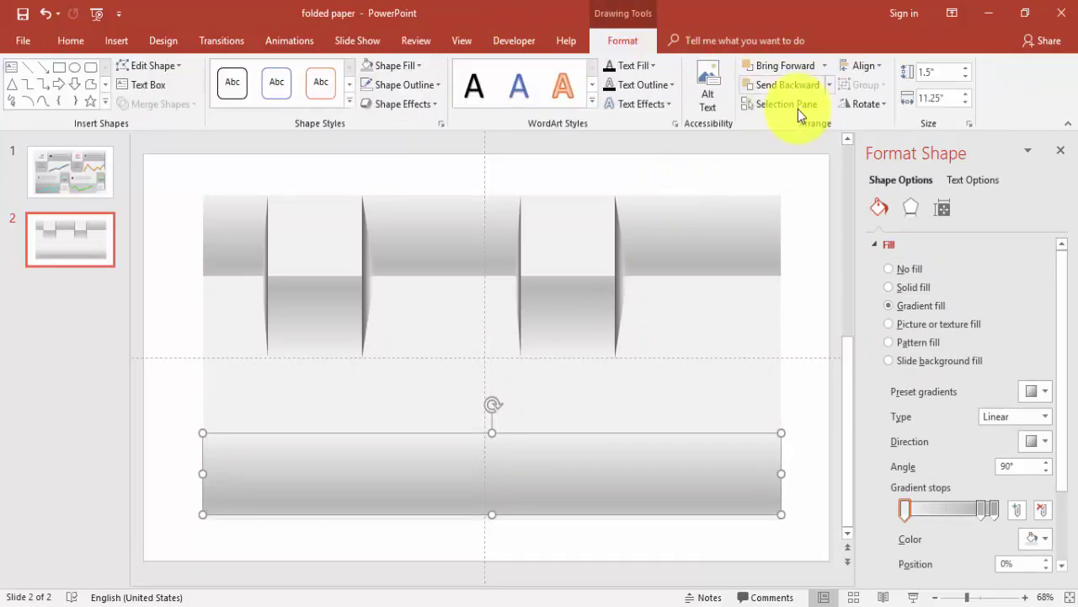
{"action": "left_click", "coordinate": [863, 104]}
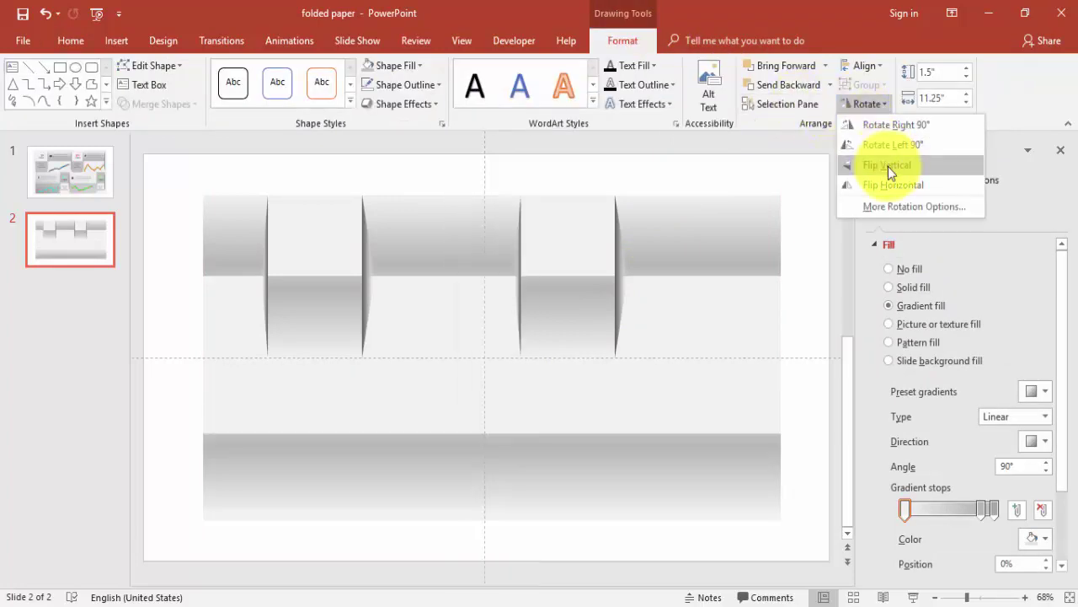
{"action": "left_click", "coordinate": [888, 166]}
{"action": "left_click", "coordinate": [317, 335]}
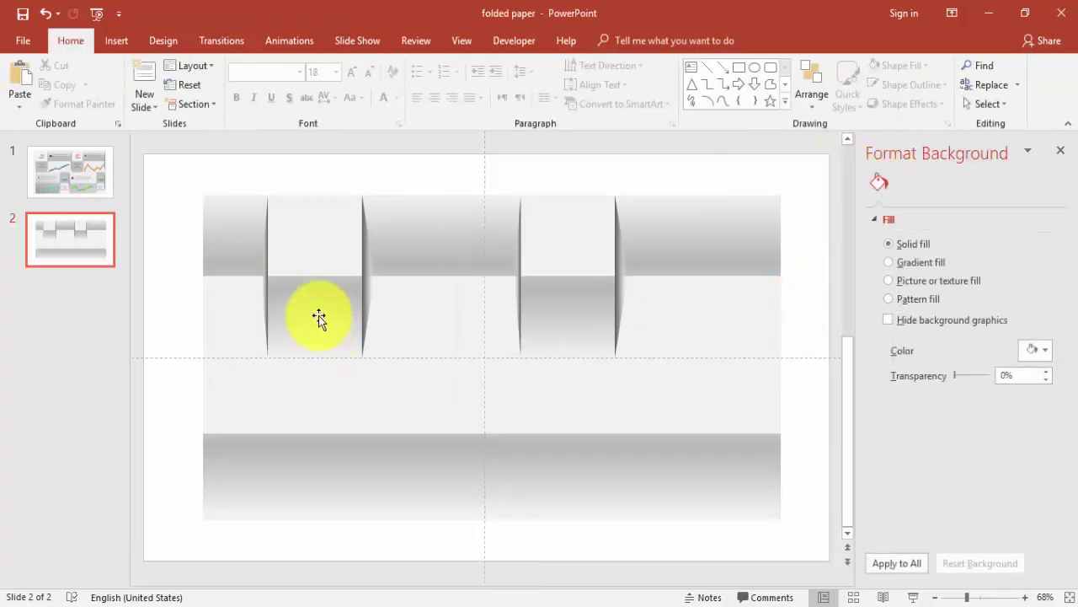
Step: Copy the first fold's light block and gradient block onto the lower strip, starting at the first fold's right edge
{"action": "left_click", "coordinate": [325, 257]}
{"action": "left_click_drag", "start_coordinate": [328, 249], "coordinate": [409, 406]}
{"action": "left_click", "coordinate": [321, 294]}
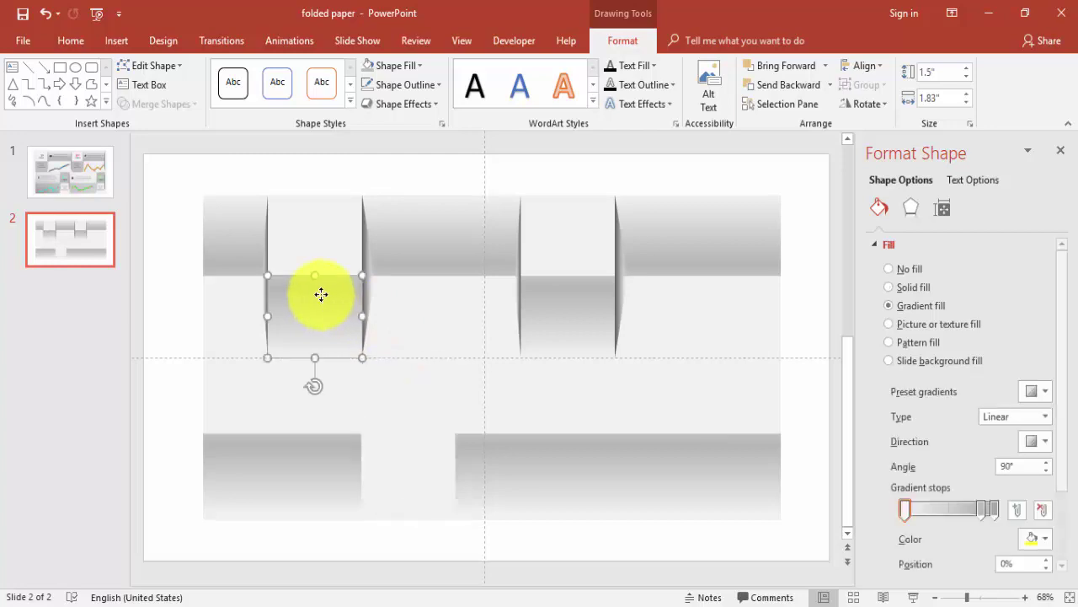
{"action": "left_click_drag", "start_coordinate": [321, 294], "coordinate": [407, 385]}
Step: Give the copied upper block on the lower strip a solid medium-grey fill
{"action": "left_click", "coordinate": [912, 288]}
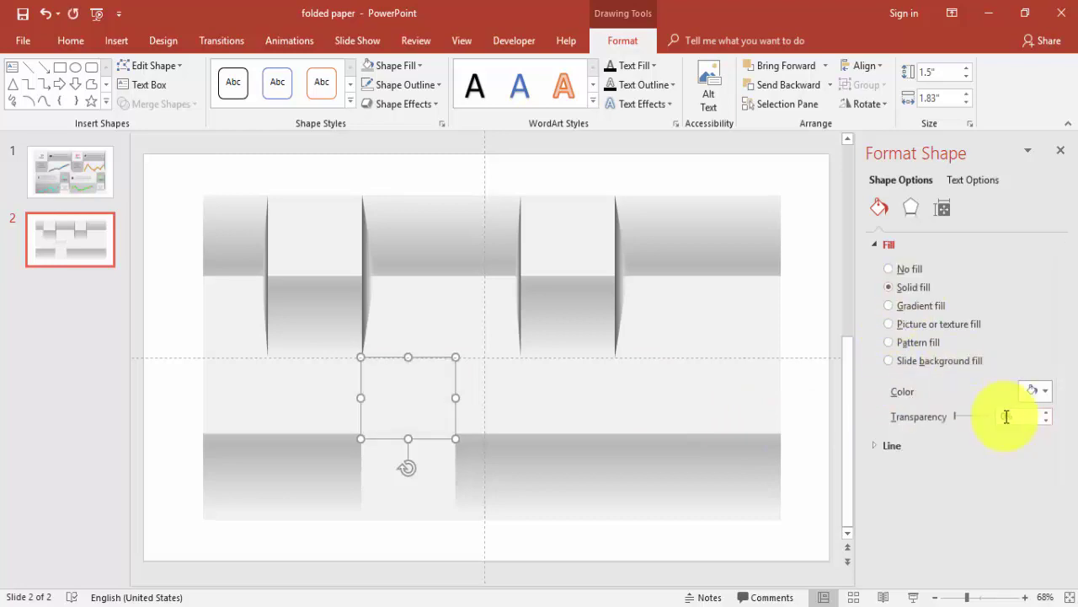
{"action": "left_click", "coordinate": [1035, 391]}
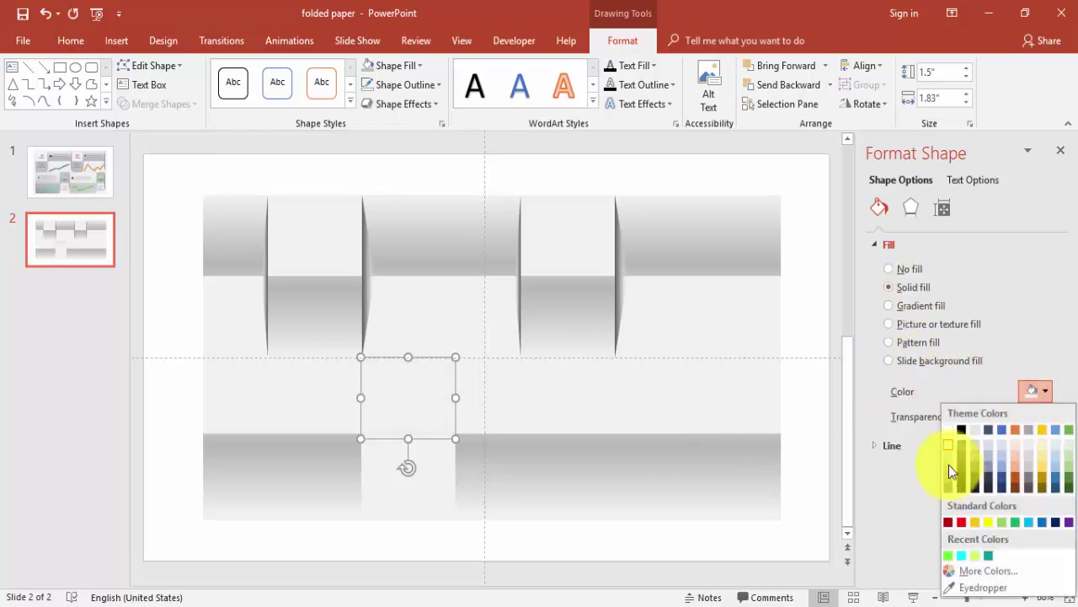
{"action": "left_click", "coordinate": [949, 464]}
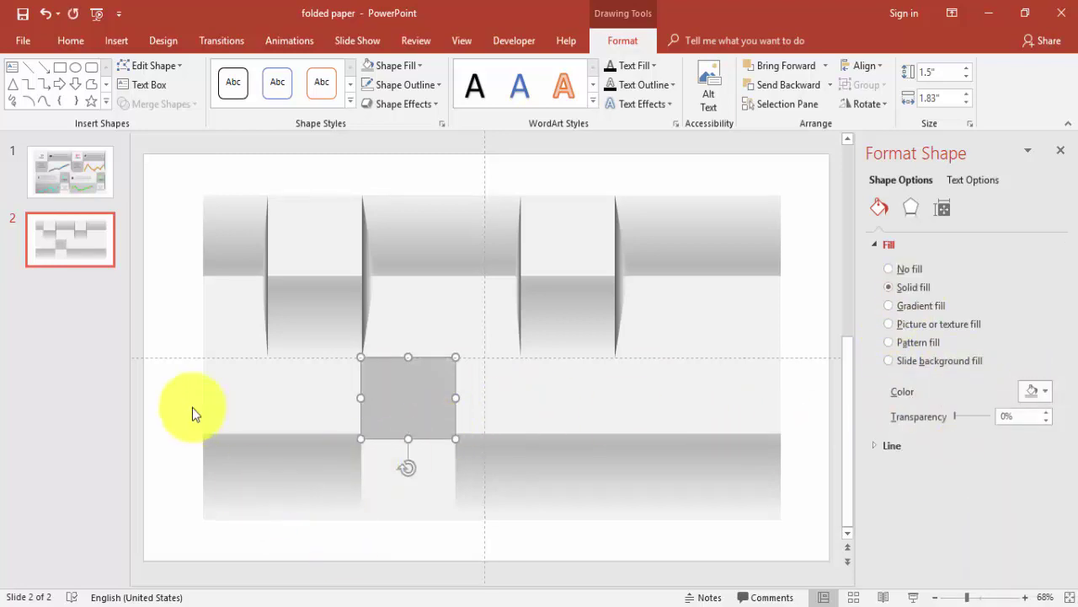
{"action": "left_click", "coordinate": [164, 403]}
Step: Duplicate the first fold's right-hand triangle shadow and place the copy along the lower block's left edge
{"action": "left_click", "coordinate": [267, 272]}
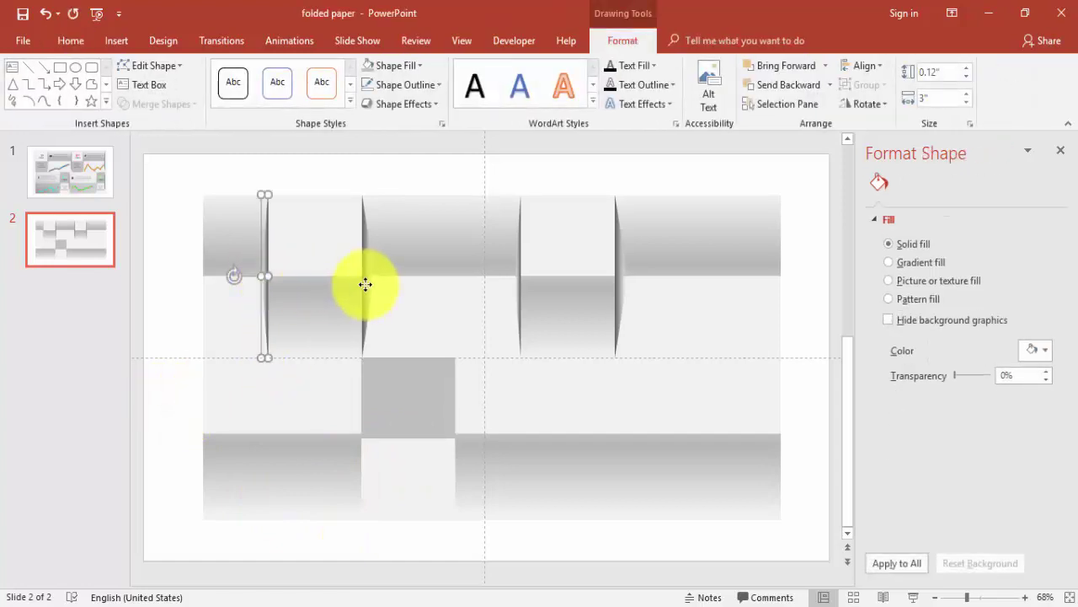
{"action": "left_click", "coordinate": [369, 277]}
{"action": "key", "text": "ctrl+d"}
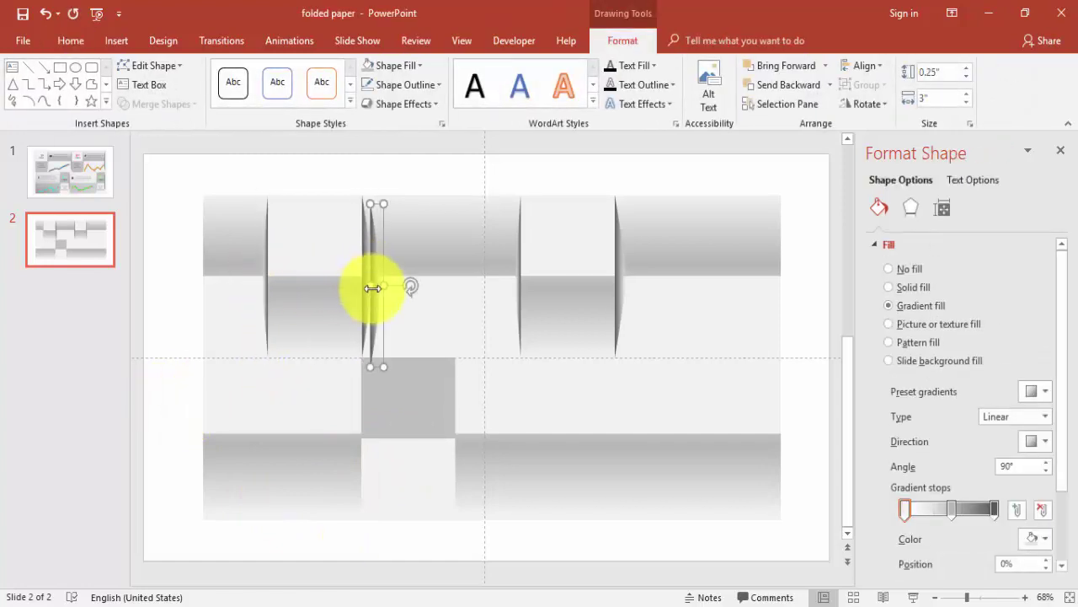
{"action": "left_click_drag", "start_coordinate": [378, 273], "coordinate": [368, 420]}
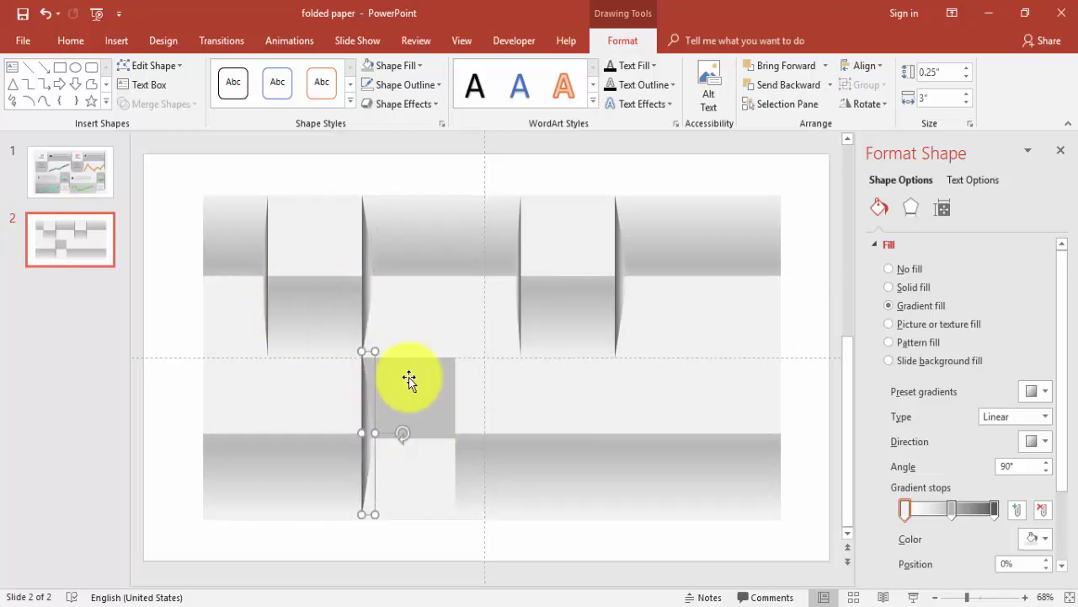
Step: Copy the triangle shadow to the lower block's right edge, flip it horizontally, and align it inside that edge
{"action": "left_click_drag", "start_coordinate": [408, 380], "coordinate": [461, 405]}
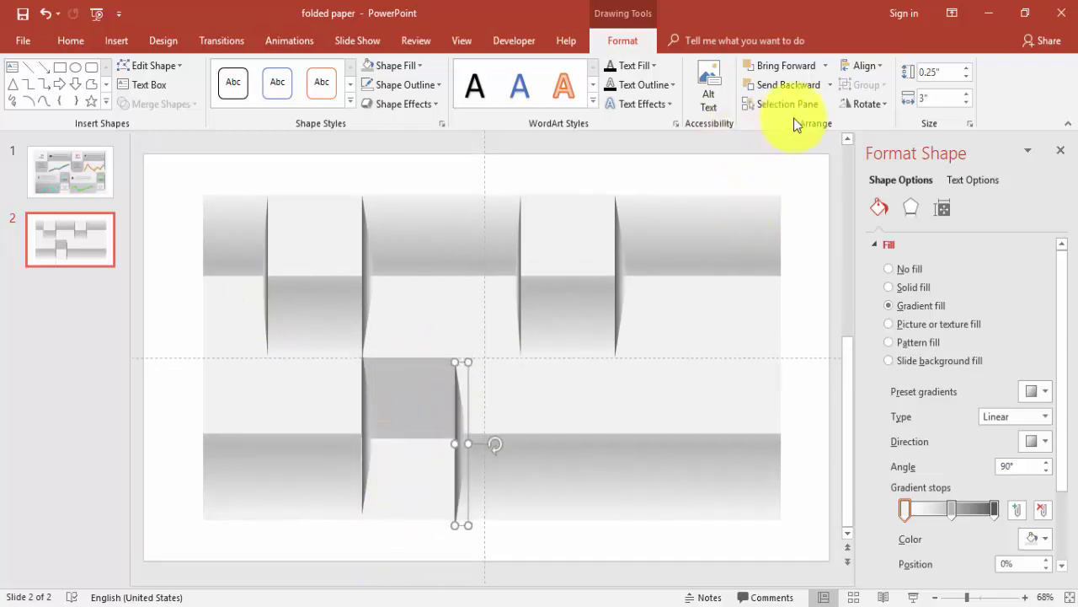
{"action": "left_click", "coordinate": [860, 104]}
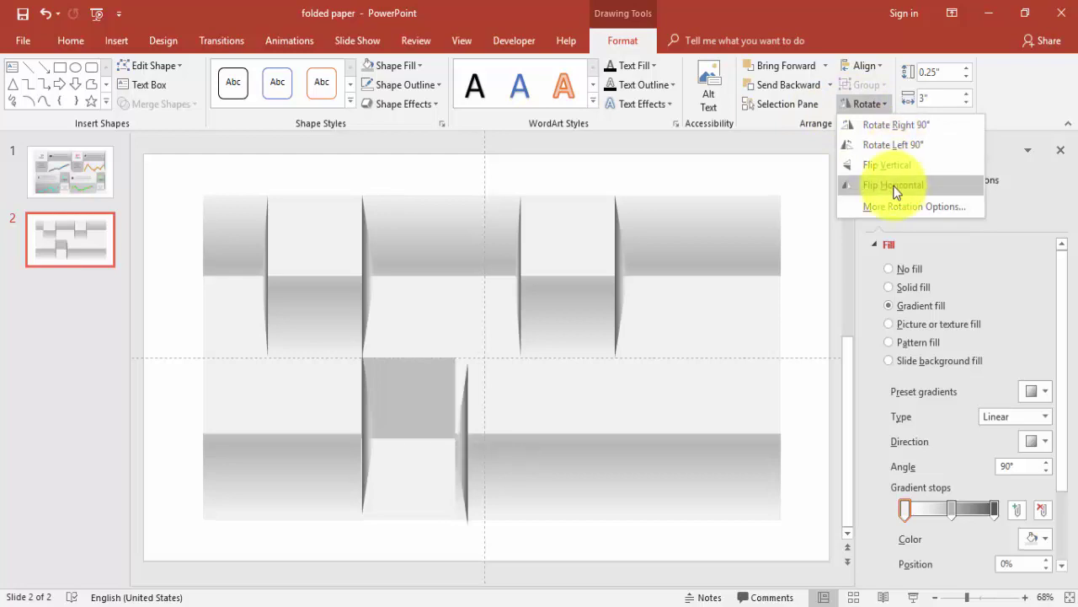
{"action": "left_click", "coordinate": [893, 185]}
{"action": "left_click_drag", "start_coordinate": [463, 426], "coordinate": [454, 423]}
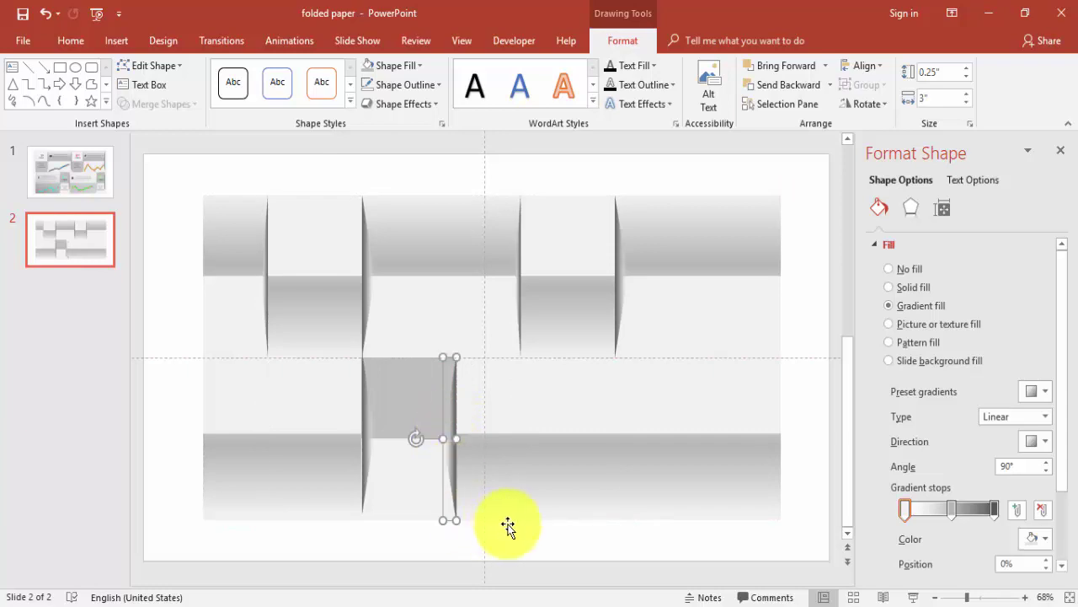
{"action": "left_click", "coordinate": [537, 569]}
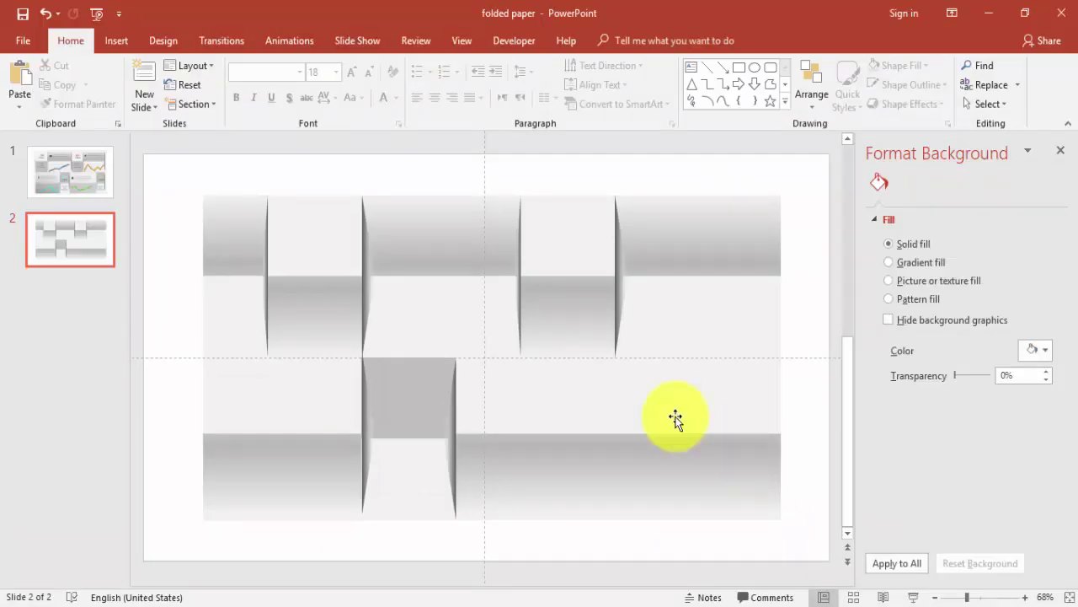
Step: Give the lower light background rectangle a linear gradient fill with the middle stop at 76%, and flip it vertically
{"action": "left_click", "coordinate": [536, 390]}
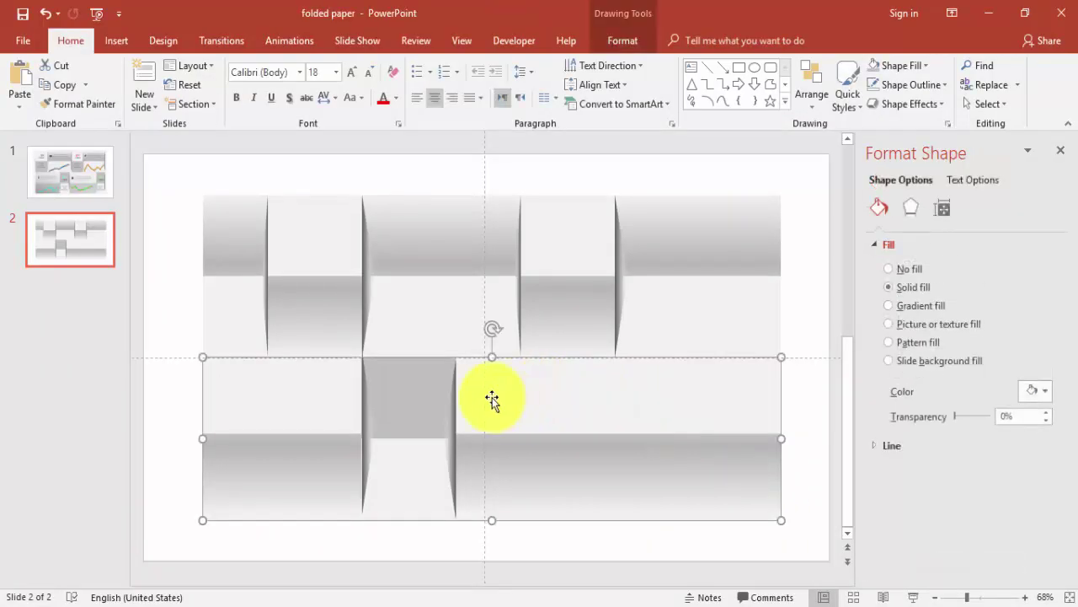
{"action": "left_click", "coordinate": [912, 306]}
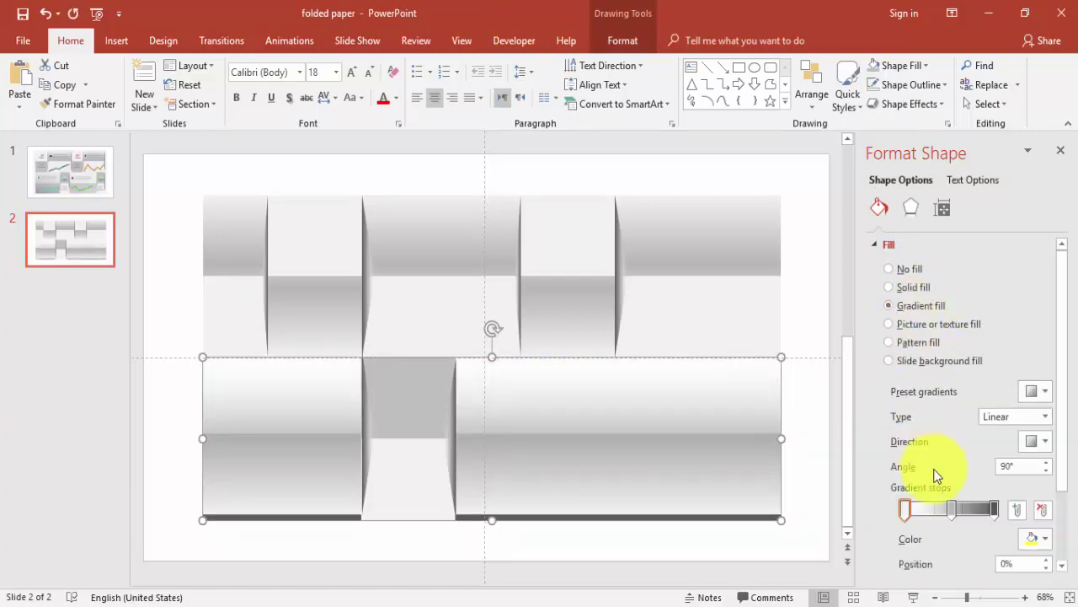
{"action": "left_click", "coordinate": [969, 508]}
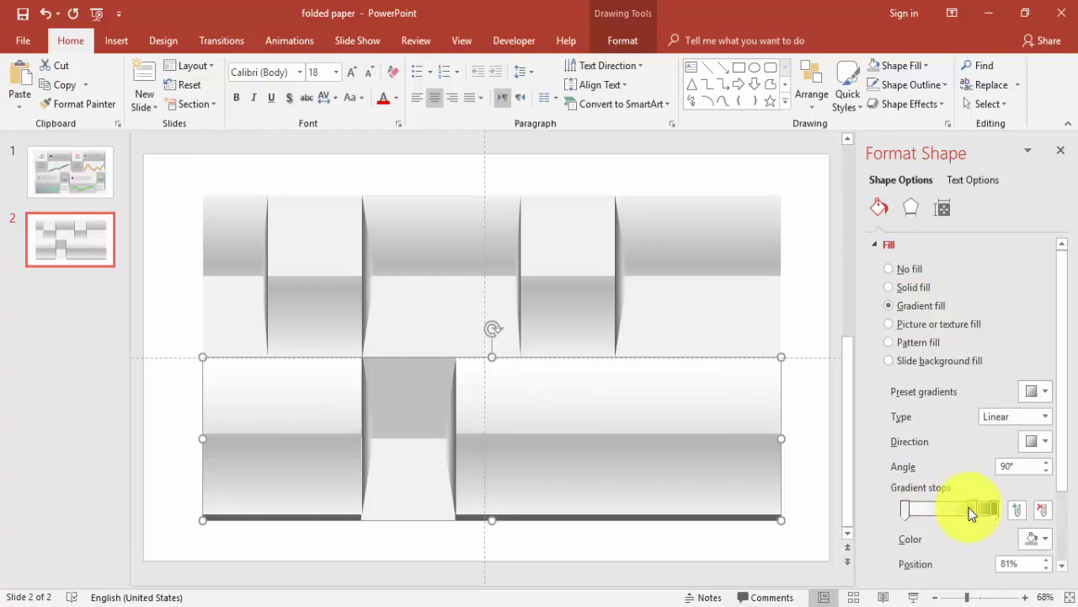
{"action": "left_click", "coordinate": [930, 106]}
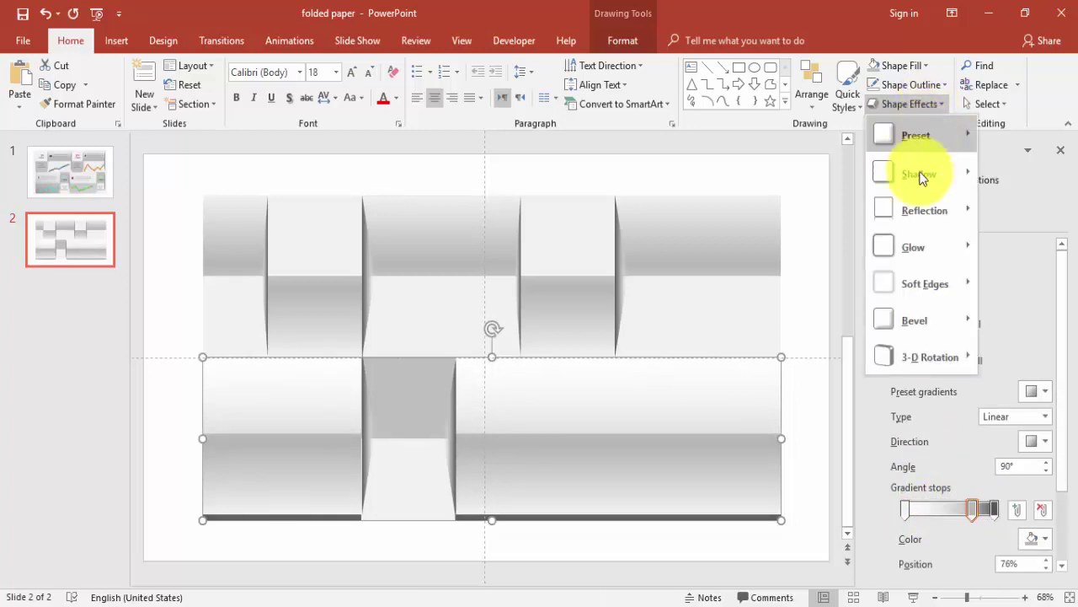
{"action": "mouse_move", "coordinate": [918, 135]}
{"action": "left_click", "coordinate": [654, 44]}
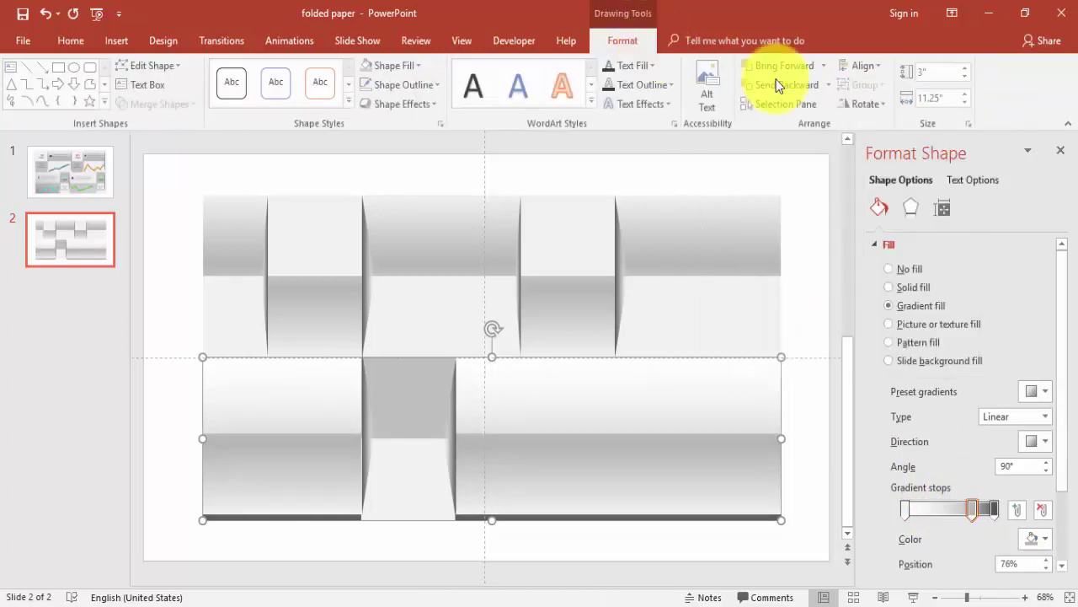
{"action": "left_click", "coordinate": [866, 104]}
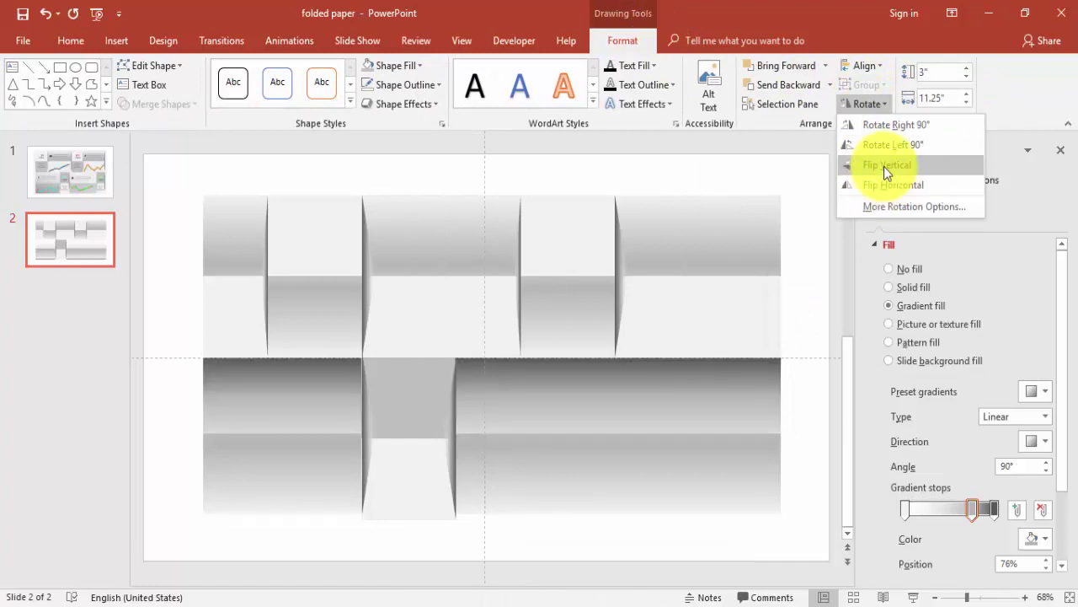
{"action": "left_click", "coordinate": [883, 166]}
Step: Recolor the last gradient stop of the lower background rectangle a lighter grey and remove the stop at 76%
{"action": "left_click", "coordinate": [993, 508]}
{"action": "left_click", "coordinate": [1043, 539]}
{"action": "left_click", "coordinate": [951, 392]}
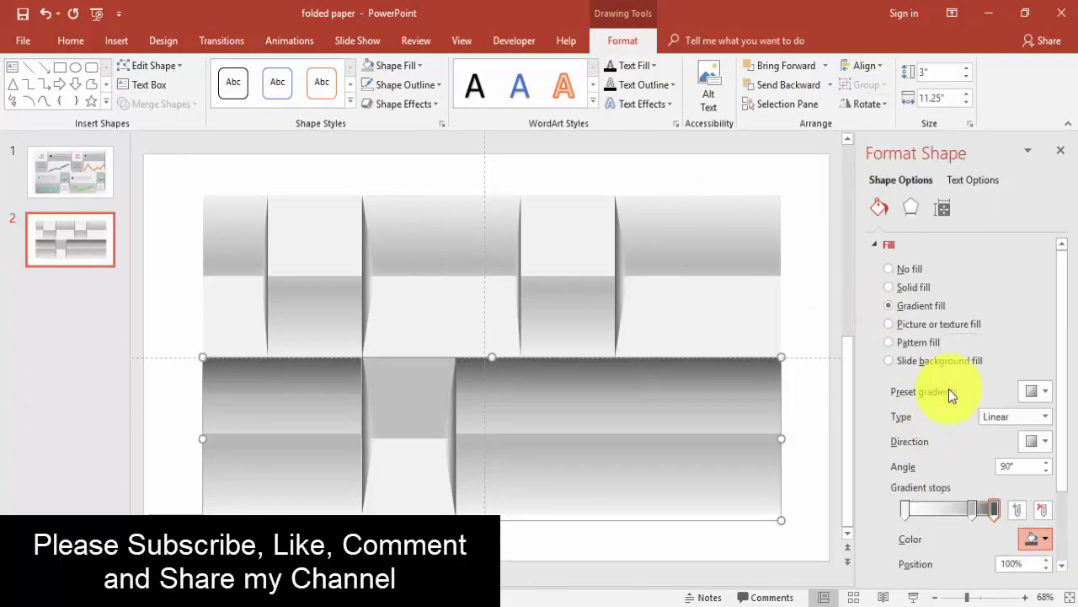
{"action": "left_click", "coordinate": [975, 508]}
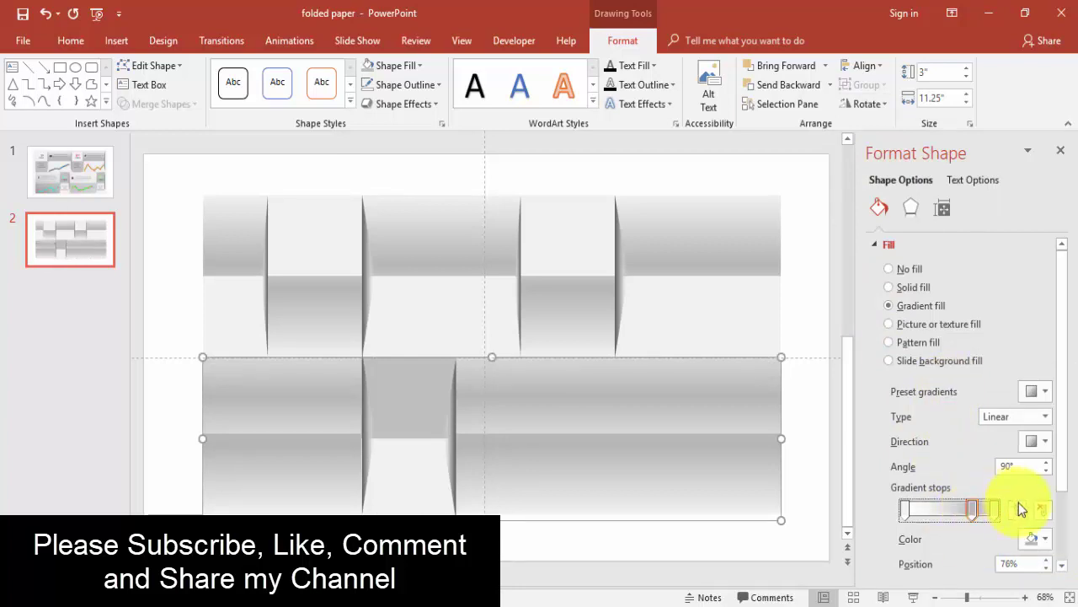
{"action": "left_click", "coordinate": [1041, 509]}
Step: Shift the light gradient stop near the start of the lower background rectangle's fill to 49%
{"action": "left_click", "coordinate": [905, 509]}
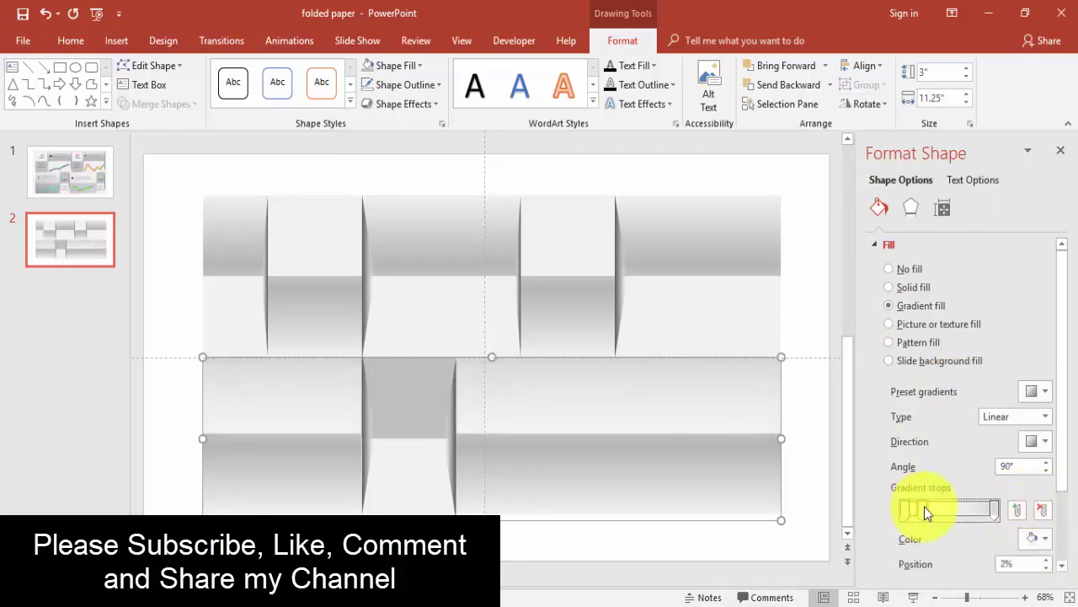
{"action": "left_click_drag", "start_coordinate": [931, 508], "coordinate": [950, 508]}
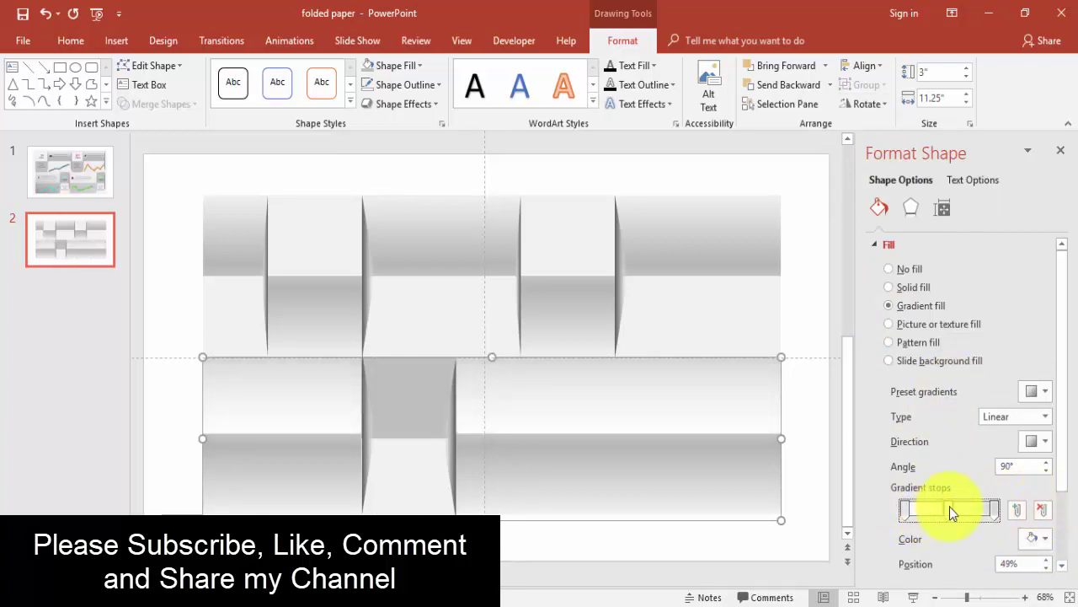
{"action": "left_click", "coordinate": [817, 408]}
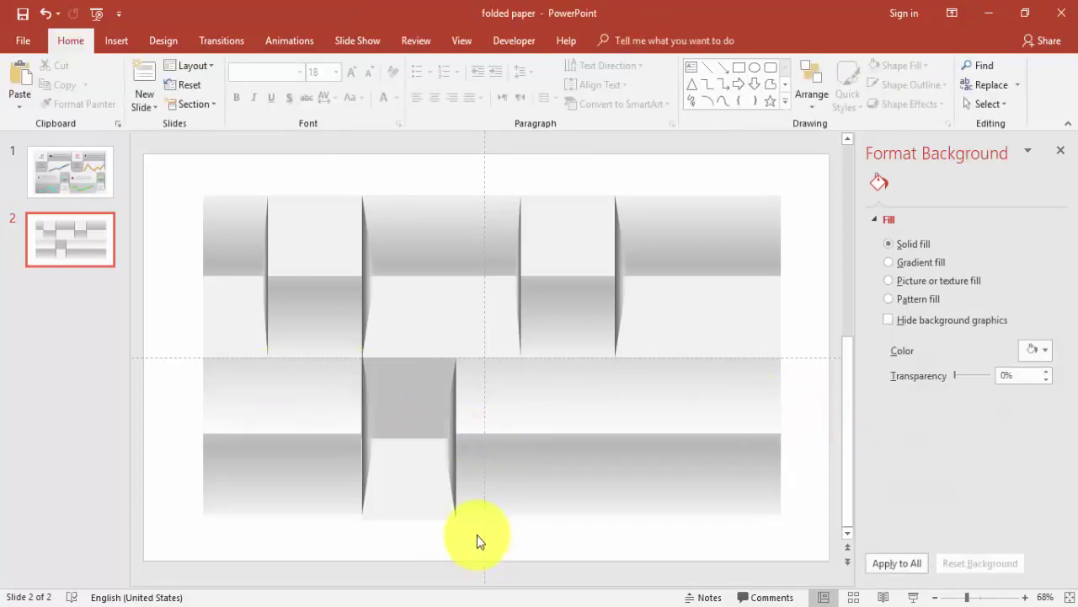
Step: Duplicate the lower row's grey and light blocks with their triangle shadows, placing the copy near the strip's right end
{"action": "left_click_drag", "start_coordinate": [523, 547], "coordinate": [350, 343]}
{"action": "mouse_move", "coordinate": [415, 402]}
{"action": "left_mouse_down"}
{"action": "mouse_move", "coordinate": [691, 412]}
{"action": "mouse_move", "coordinate": [697, 400]}
{"action": "left_mouse_up"}
{"action": "left_click", "coordinate": [802, 416]}
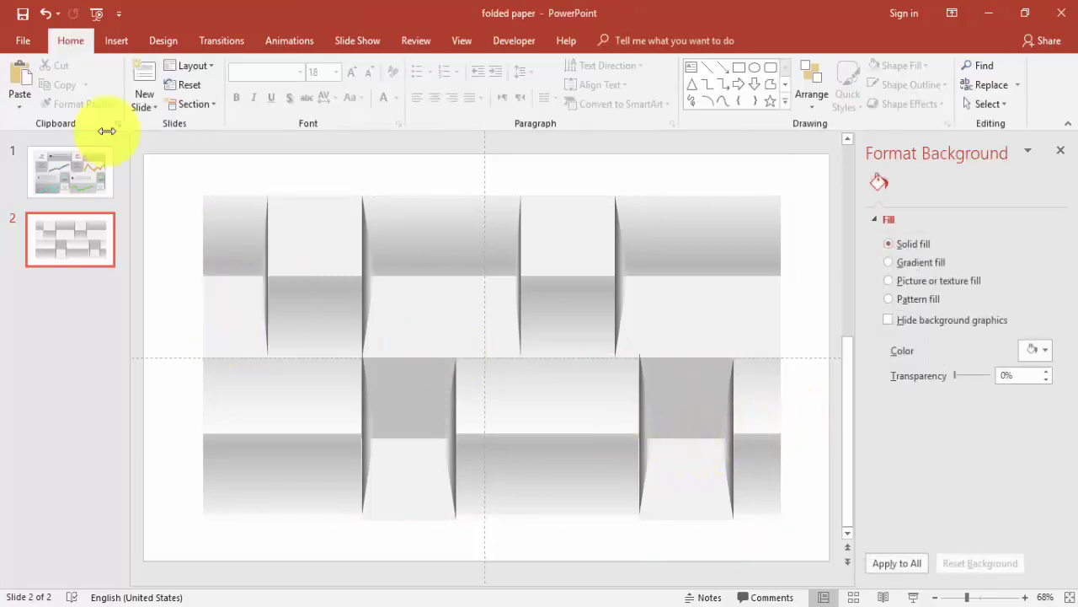
Step: Add a text box at the first upper block on slide 2 reading "1St" with "STEP" on a second line
{"action": "left_click", "coordinate": [69, 182]}
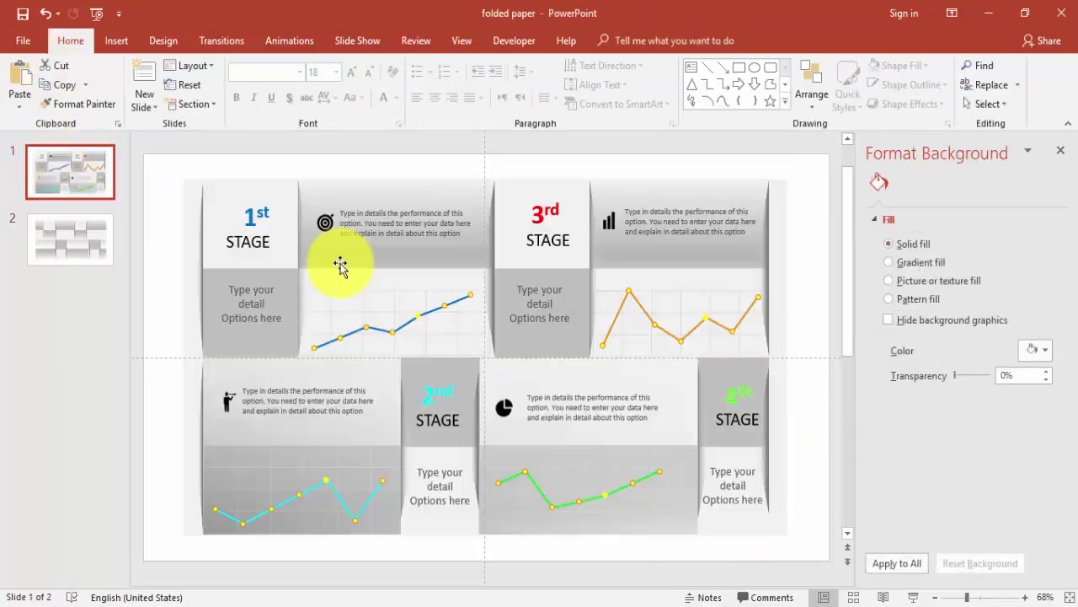
{"action": "left_click", "coordinate": [257, 210]}
{"action": "left_click", "coordinate": [87, 238]}
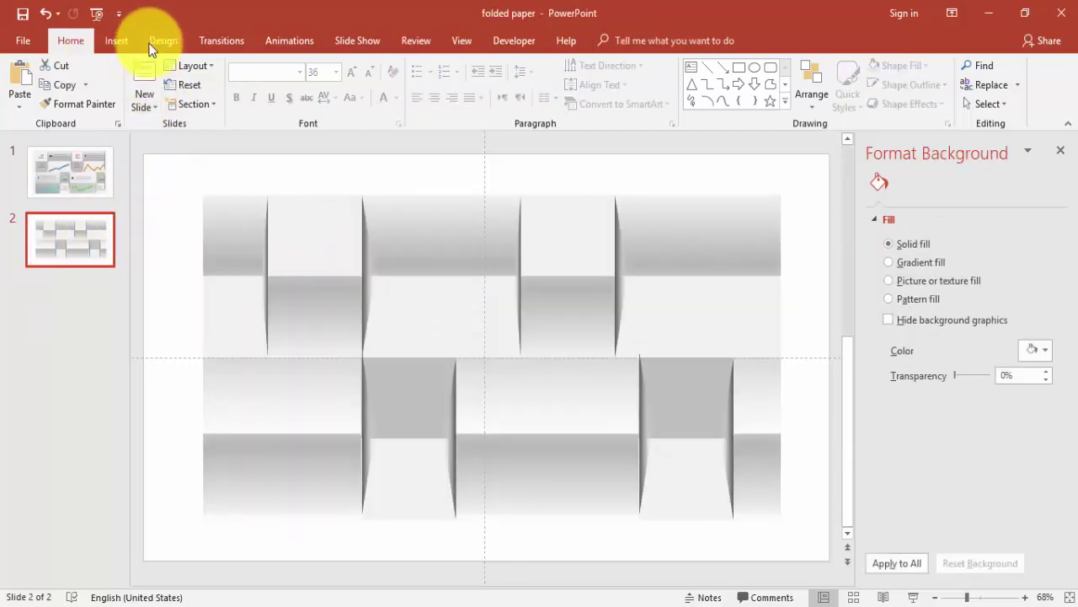
{"action": "left_click", "coordinate": [110, 41]}
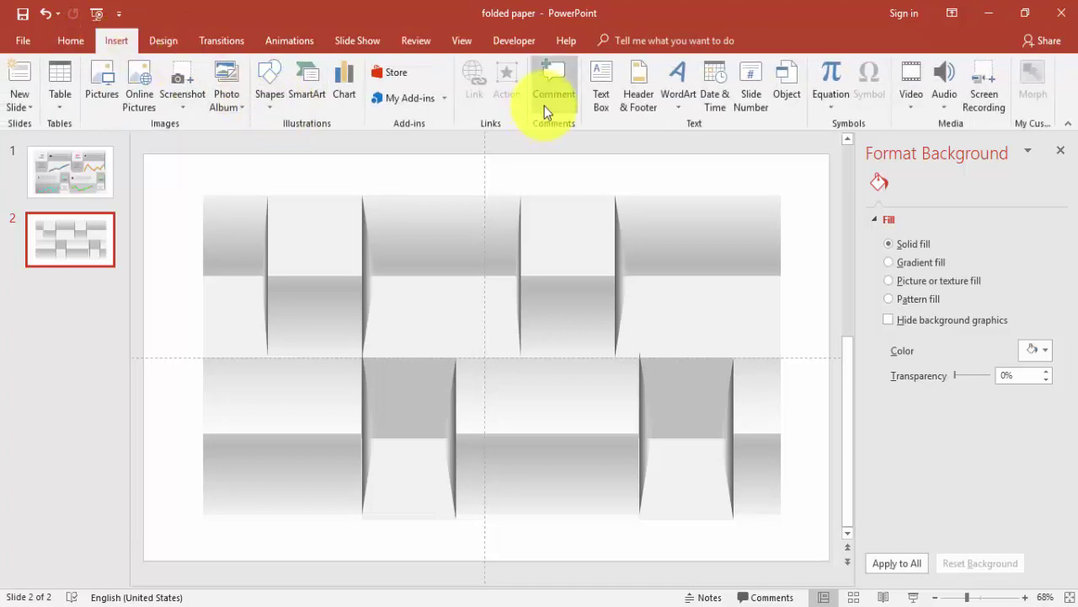
{"action": "left_click", "coordinate": [600, 84]}
{"action": "left_click", "coordinate": [275, 175]}
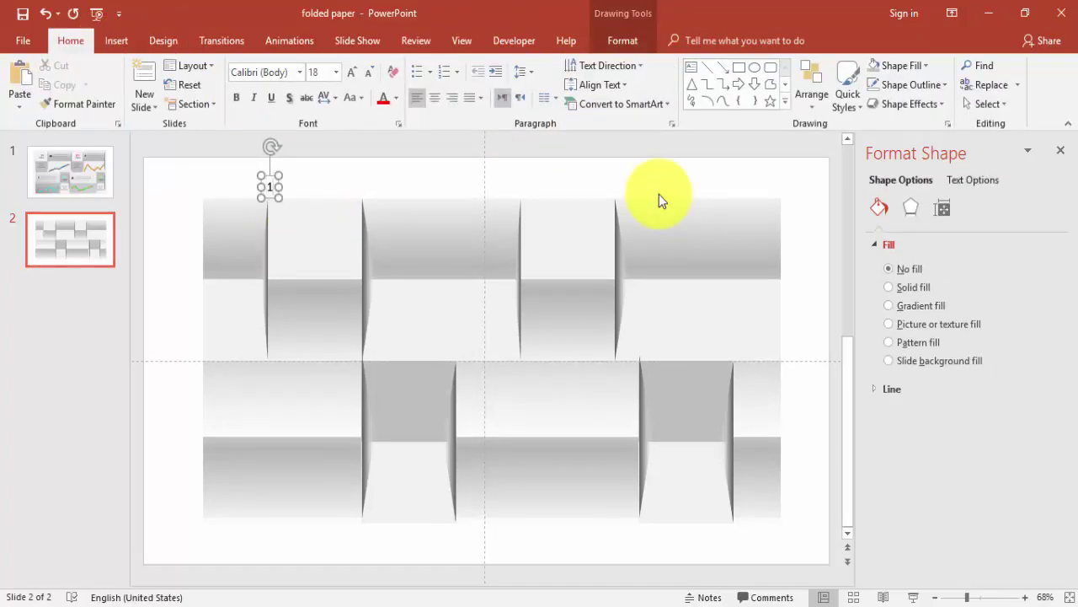
{"action": "type", "text": "1st S"}
{"action": "key", "text": "Return"}
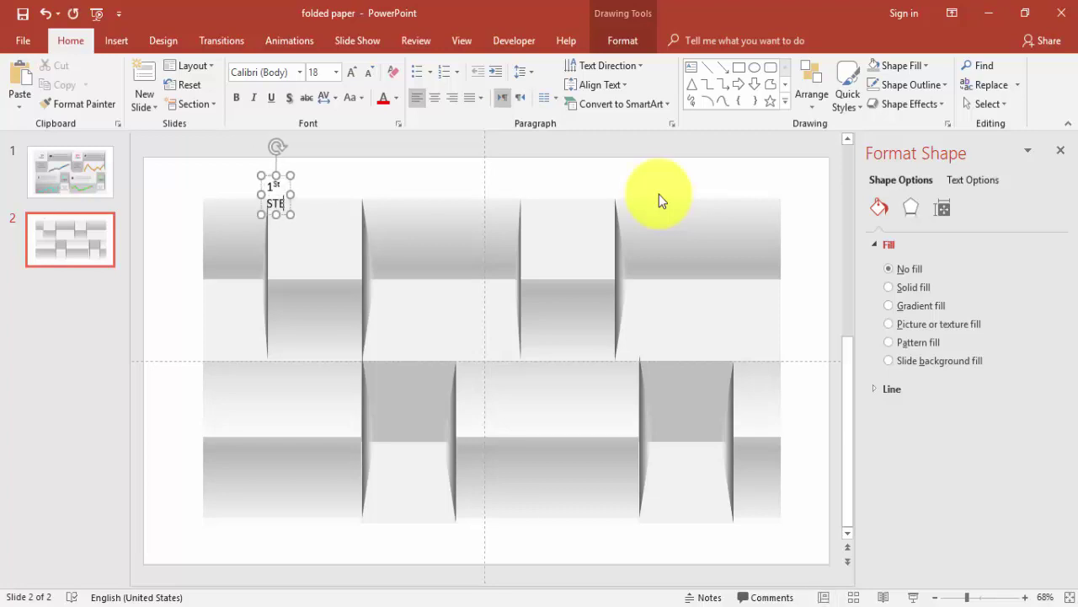
Step: Format the step label as bold, centered 32 pt text and position it inside the first upper light block
{"action": "left_click", "coordinate": [288, 179]}
{"action": "left_click", "coordinate": [238, 98]}
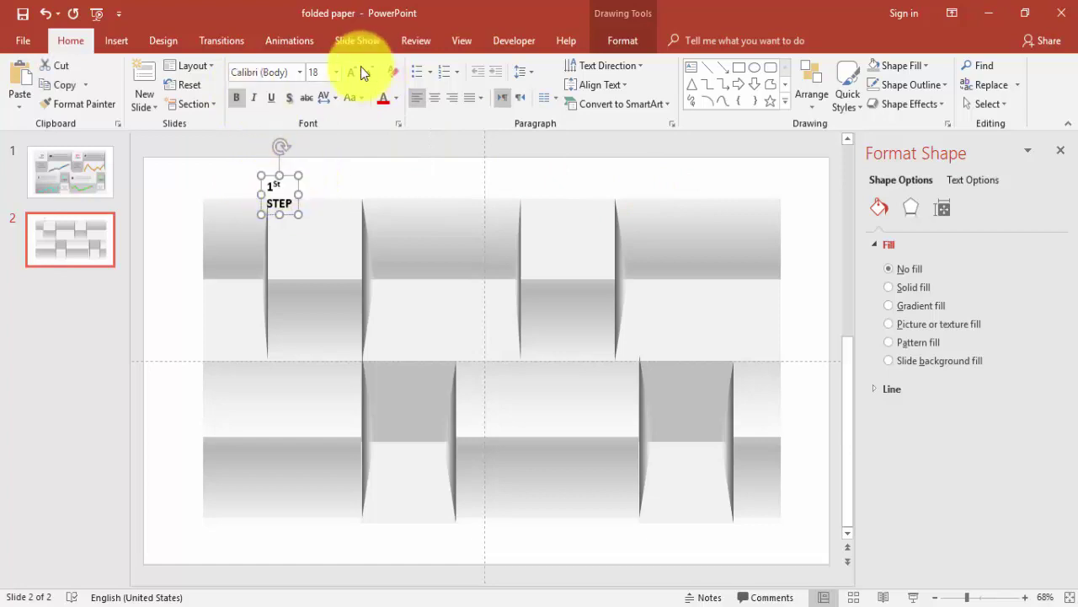
{"action": "left_click", "coordinate": [351, 71]}
{"action": "left_click", "coordinate": [352, 71]}
{"action": "left_click", "coordinate": [351, 72]}
{"action": "left_click", "coordinate": [352, 72]}
{"action": "left_click", "coordinate": [432, 98]}
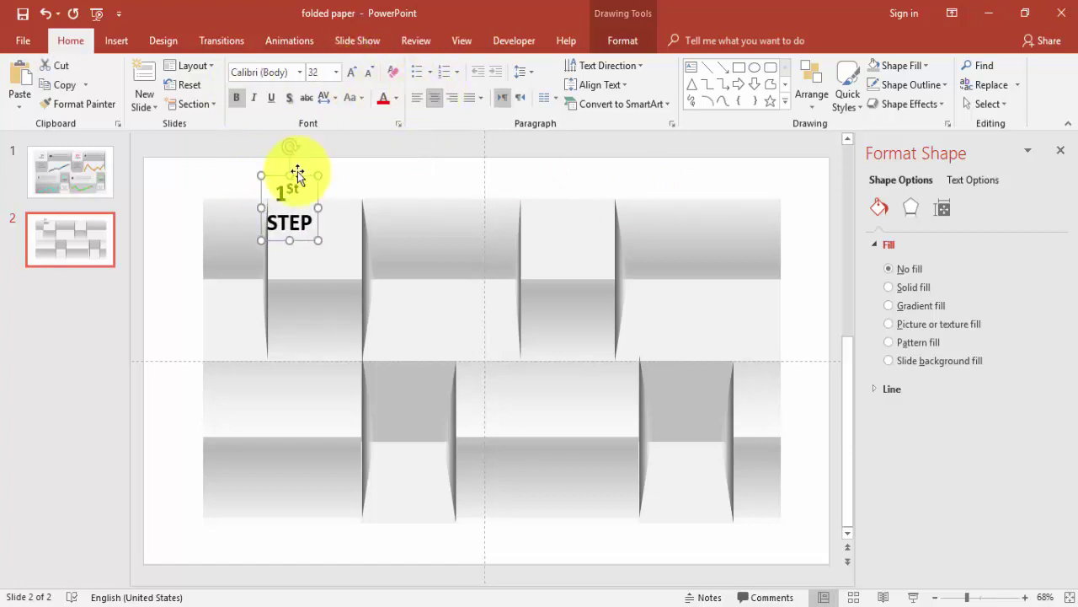
{"action": "left_click_drag", "start_coordinate": [294, 171], "coordinate": [332, 202]}
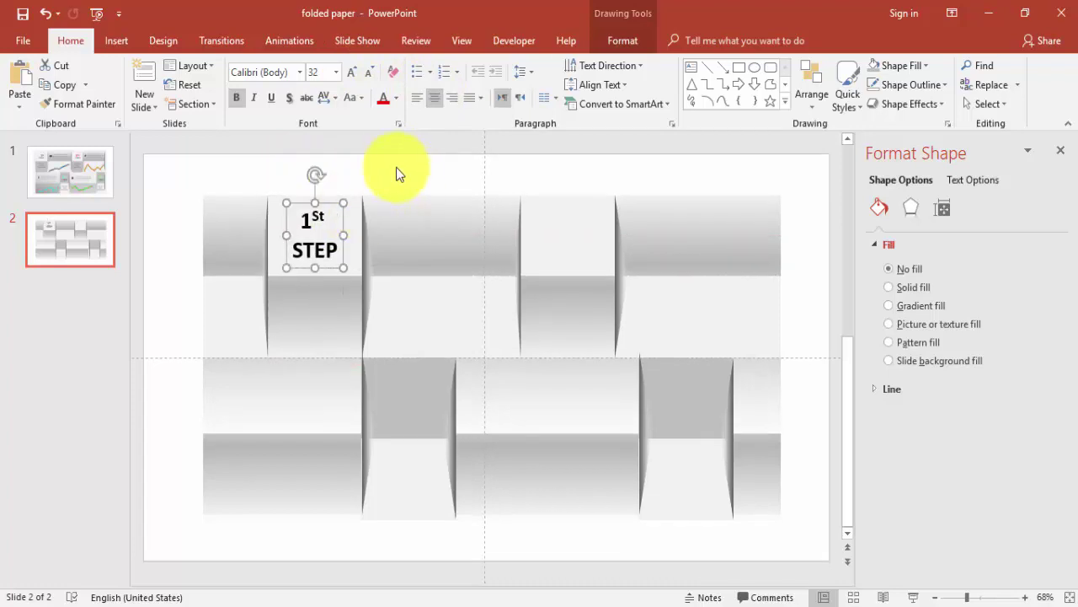
Step: Copy slide 1's 1st and 3rd stage icons and description texts onto slide 2's upper strip, beside the step label
{"action": "left_click", "coordinate": [89, 171]}
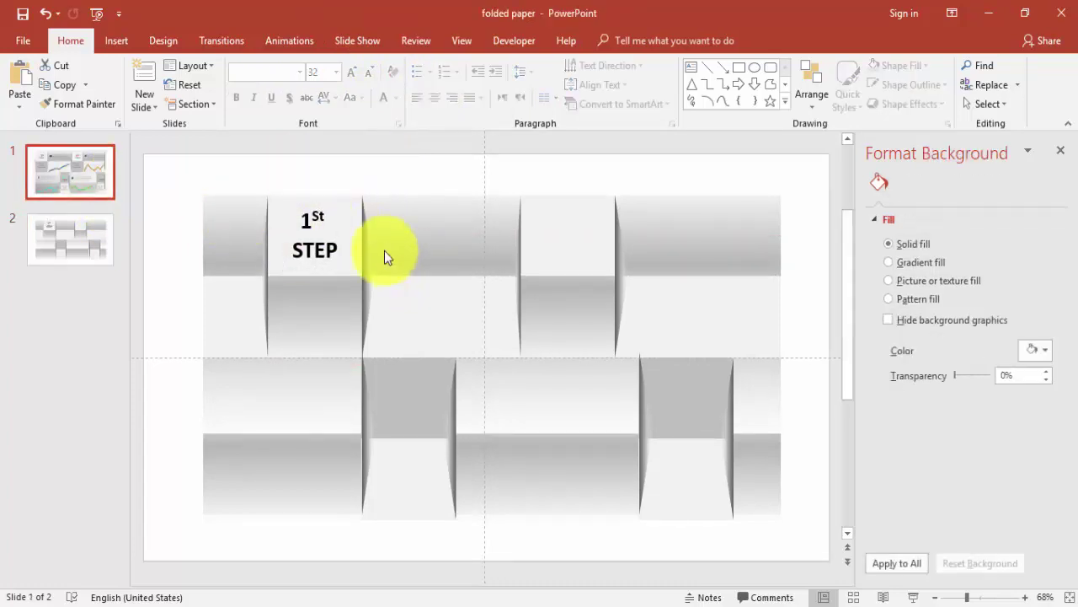
{"action": "left_click", "coordinate": [324, 223]}
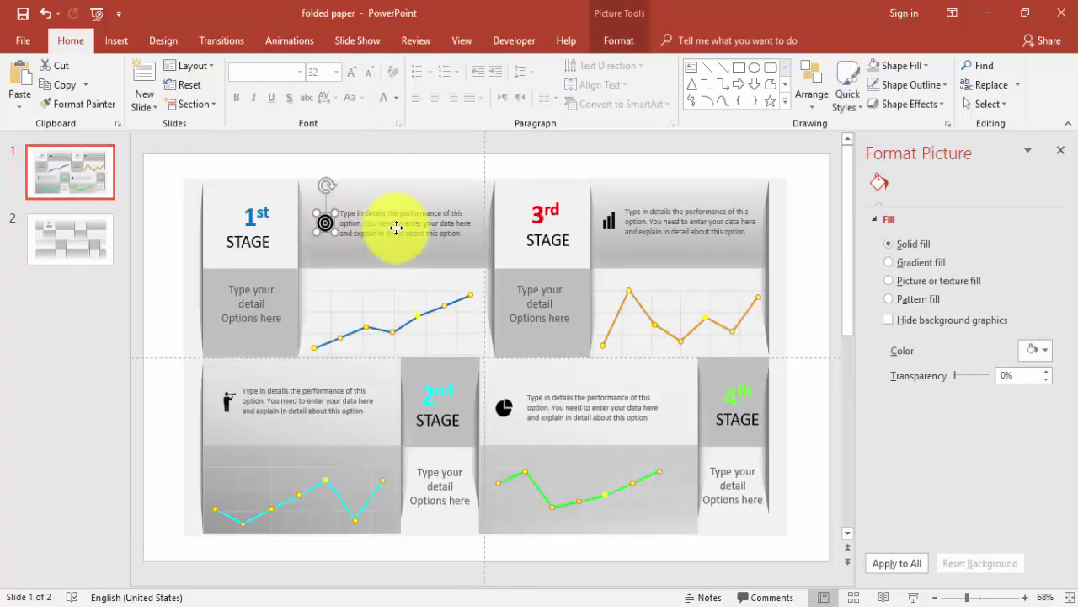
{"action": "left_click", "coordinate": [396, 227], "text": "shift"}
{"action": "left_click", "coordinate": [609, 221], "text": "shift"}
{"action": "left_click", "coordinate": [700, 225], "text": "shift"}
{"action": "left_click", "coordinate": [85, 237]}
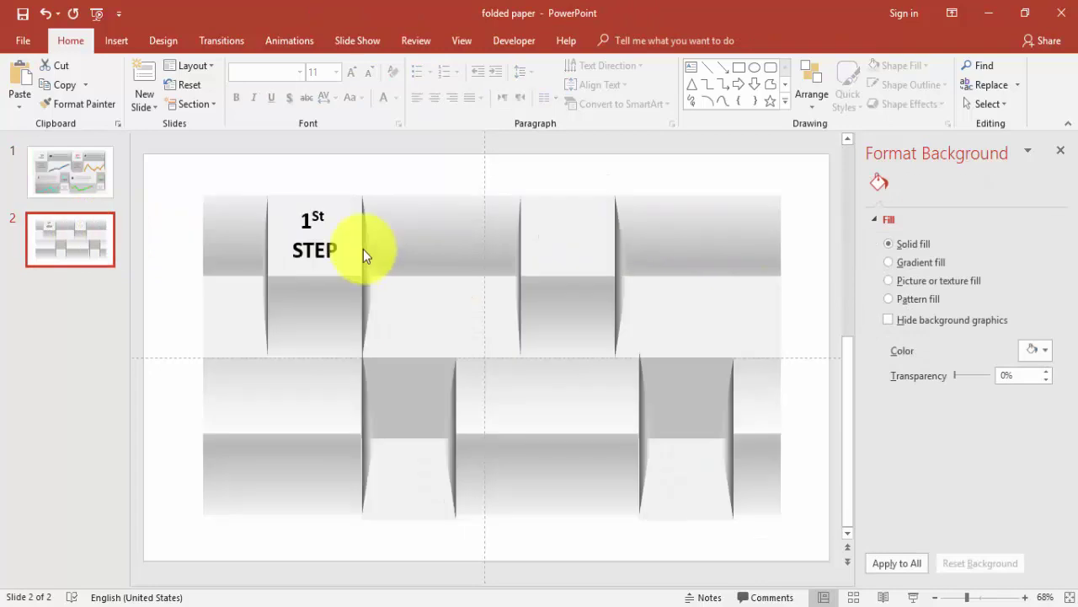
{"action": "key", "text": "ctrl+v"}
{"action": "left_click_drag", "start_coordinate": [440, 209], "coordinate": [491, 219]}
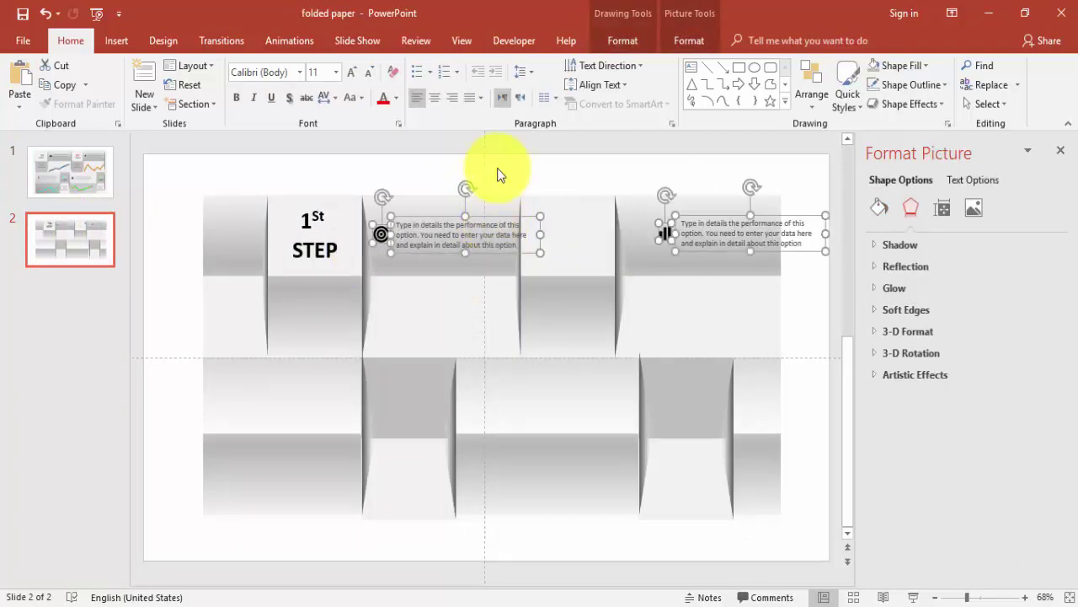
{"action": "left_click", "coordinate": [502, 177]}
Step: Narrow the first description box to fit its strip, and move the bar-chart icon and its description onto the right-hand upper strip
{"action": "left_click", "coordinate": [518, 235]}
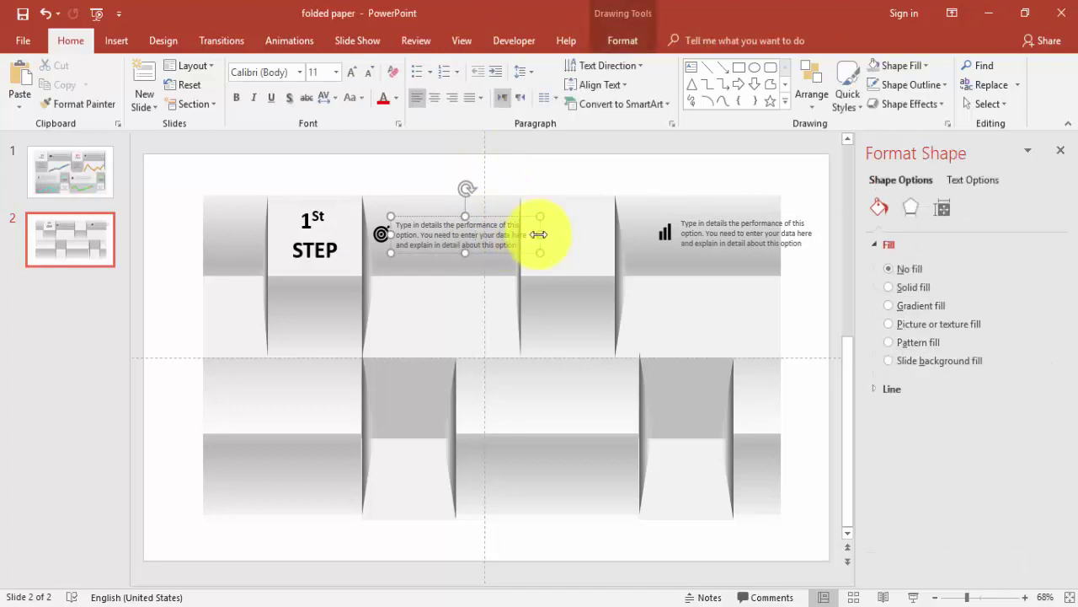
{"action": "left_click_drag", "start_coordinate": [537, 235], "coordinate": [517, 234]}
{"action": "left_click", "coordinate": [664, 234]}
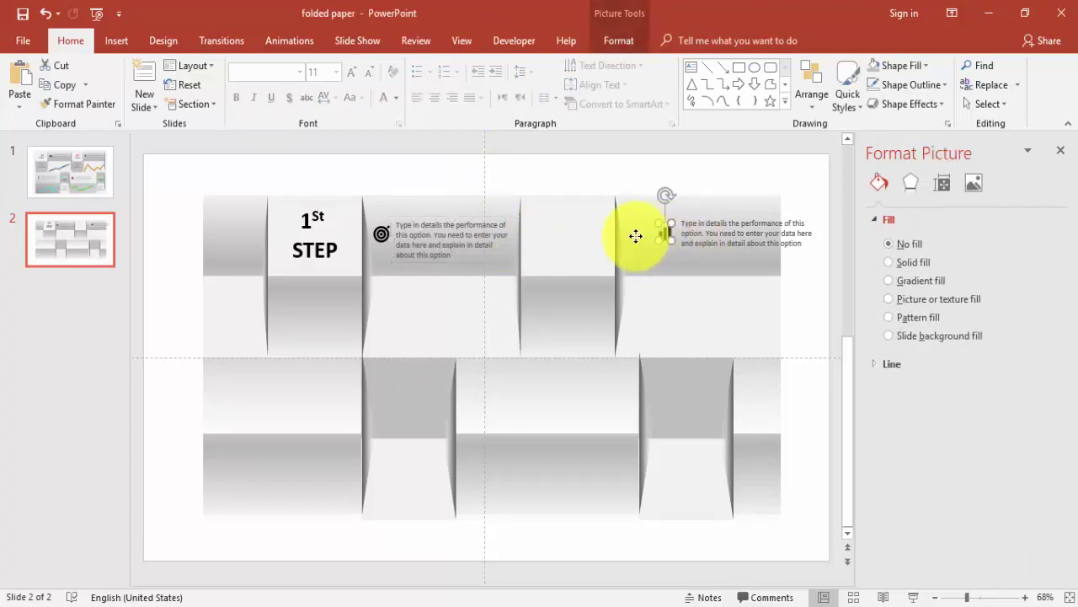
{"action": "left_click", "coordinate": [733, 236]}
{"action": "left_click_drag", "start_coordinate": [770, 211], "coordinate": [743, 219]}
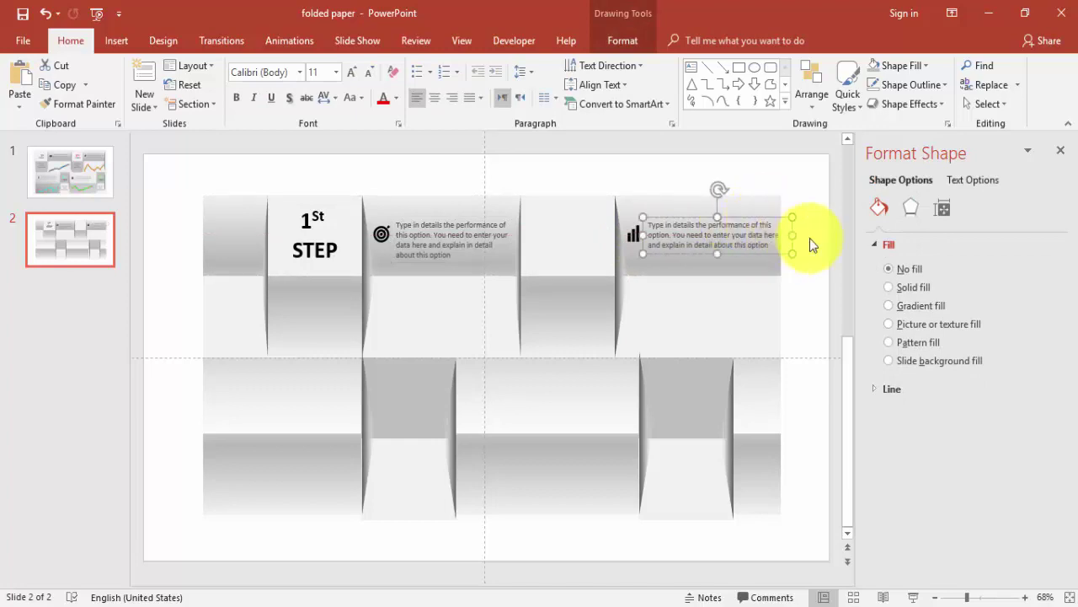
{"action": "left_click", "coordinate": [813, 194]}
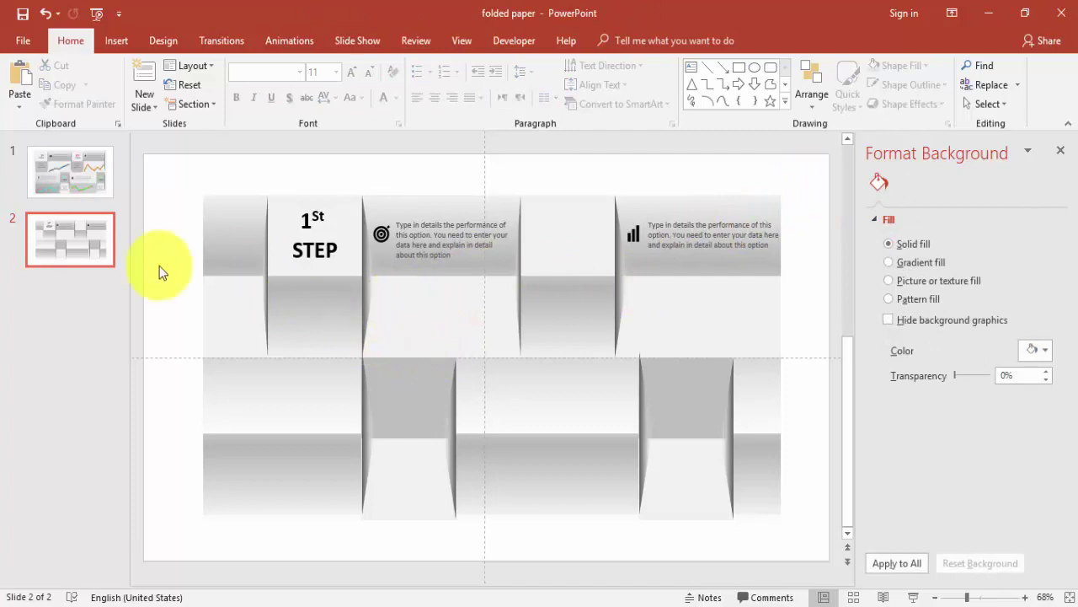
Step: Insert a table with four columns and four rows on slide 2, using slide 1's chart grid as reference
{"action": "left_click", "coordinate": [68, 179]}
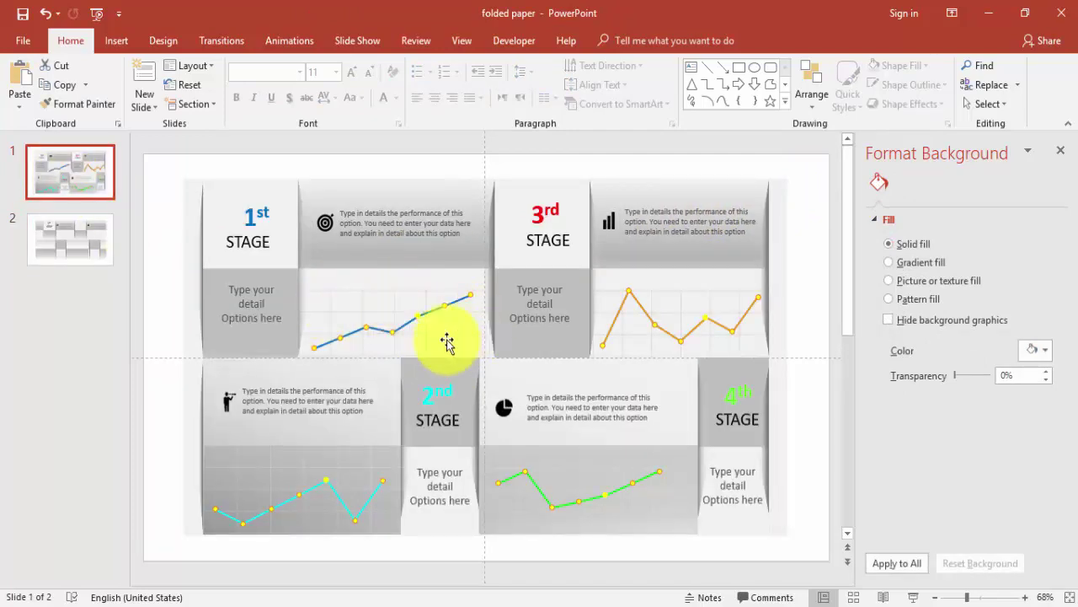
{"action": "left_click", "coordinate": [72, 240]}
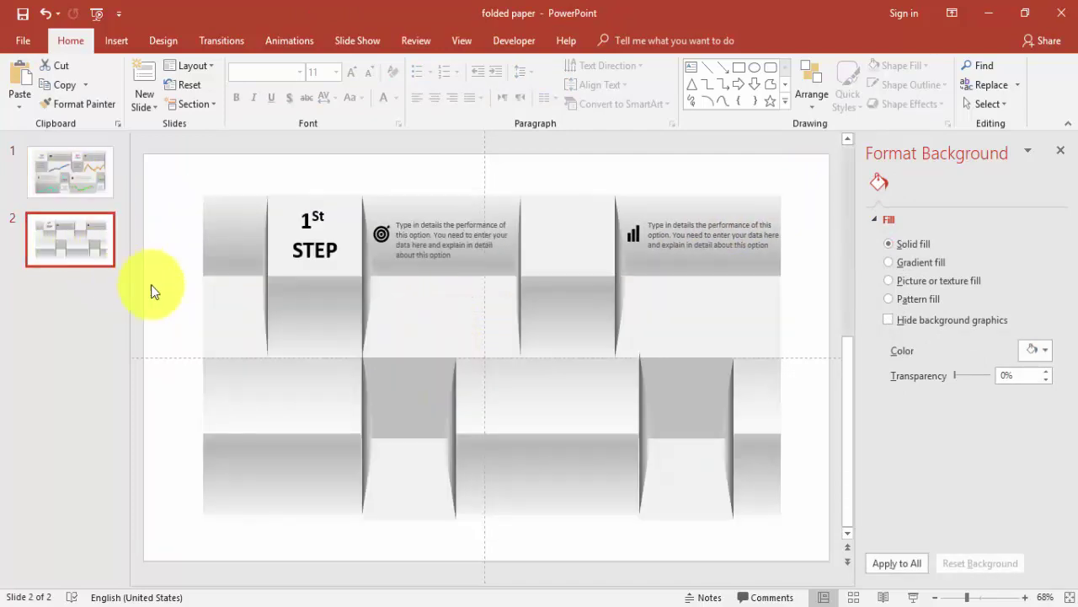
{"action": "left_click", "coordinate": [117, 40]}
{"action": "left_click", "coordinate": [61, 99]}
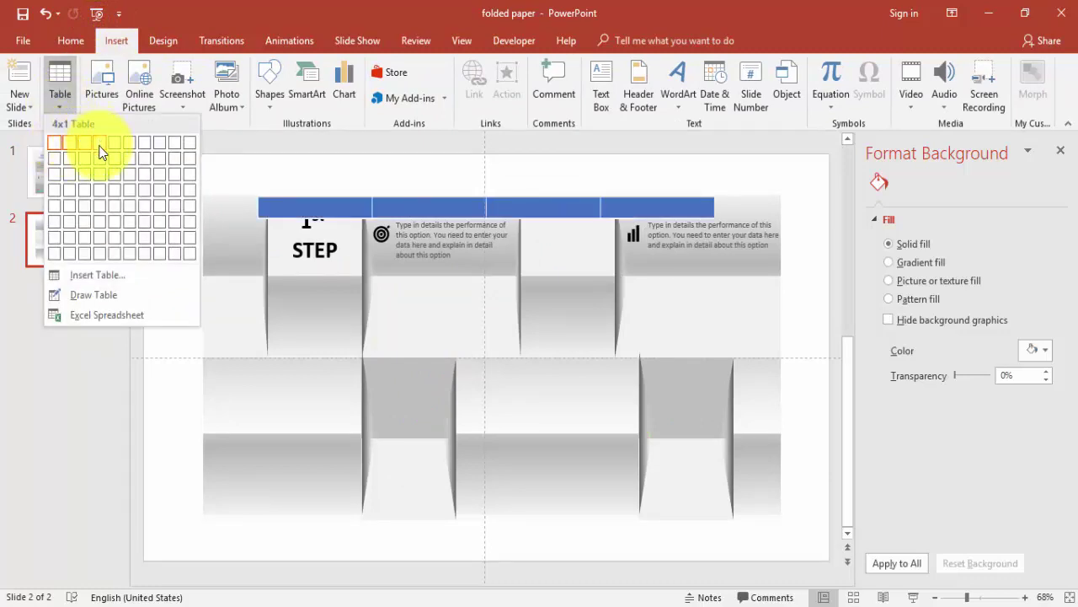
{"action": "left_click", "coordinate": [99, 189]}
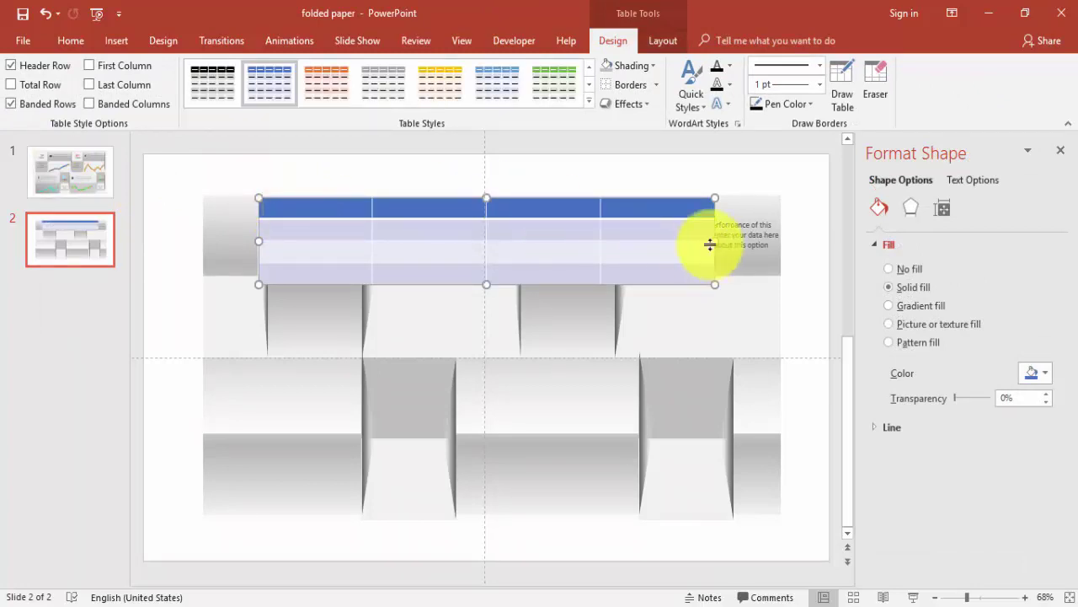
Step: Shrink the table and fit it into the light area between the two upper folds, below the first description
{"action": "left_click_drag", "start_coordinate": [714, 241], "coordinate": [534, 278]}
{"action": "left_click_drag", "start_coordinate": [566, 318], "coordinate": [520, 312]}
{"action": "left_click_drag", "start_coordinate": [442, 362], "coordinate": [440, 352]}
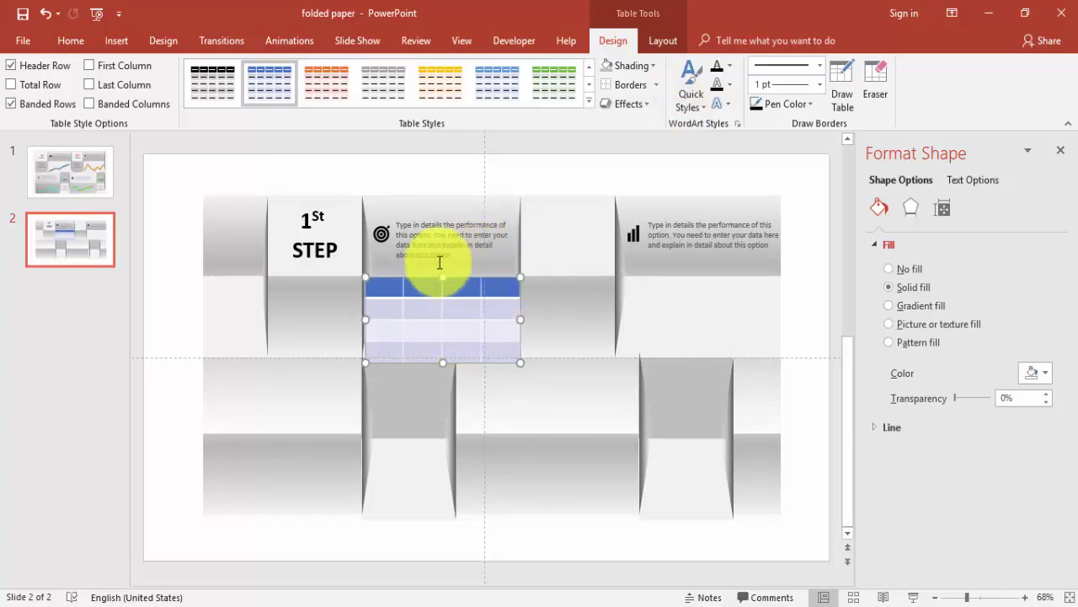
Step: Remove the shading from all of the table's cells
{"action": "mouse_move", "coordinate": [391, 288]}
{"action": "left_mouse_down"}
{"action": "mouse_move", "coordinate": [450, 306]}
{"action": "mouse_move", "coordinate": [515, 349]}
{"action": "left_mouse_up"}
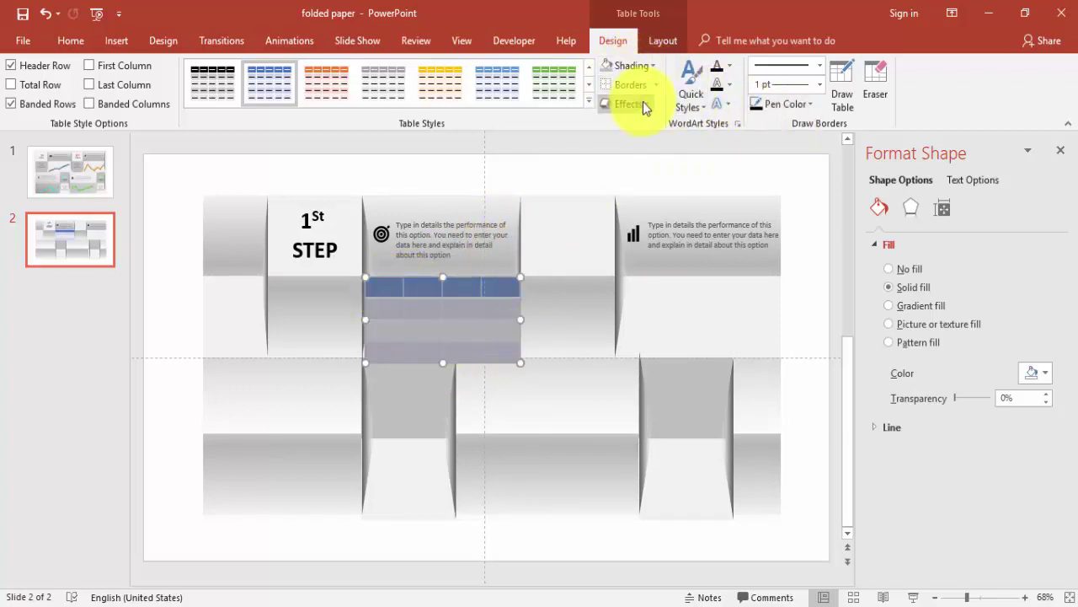
{"action": "left_click", "coordinate": [641, 70]}
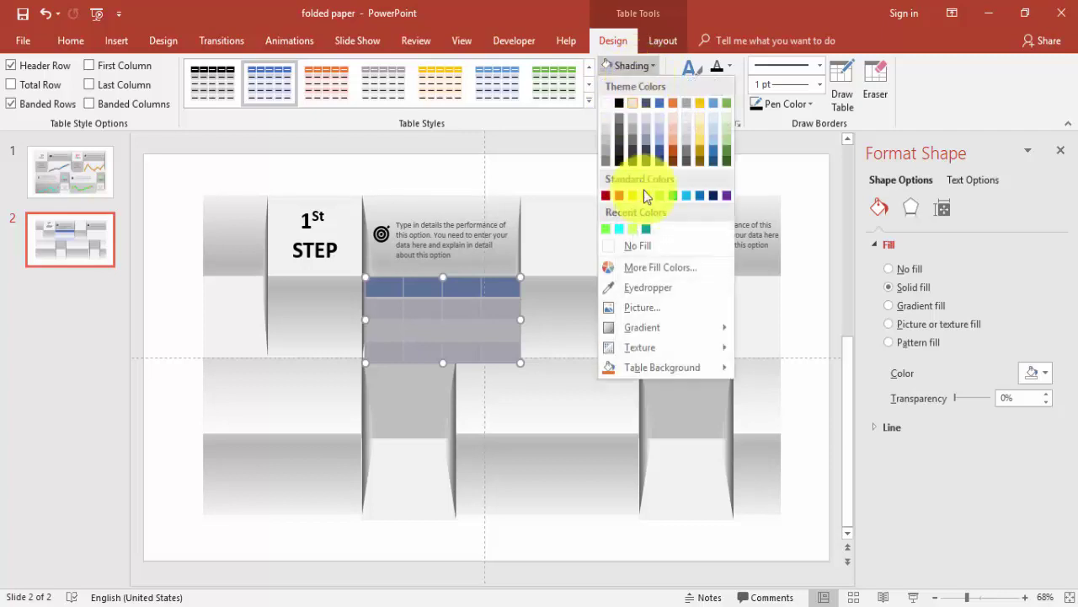
{"action": "left_click", "coordinate": [656, 244]}
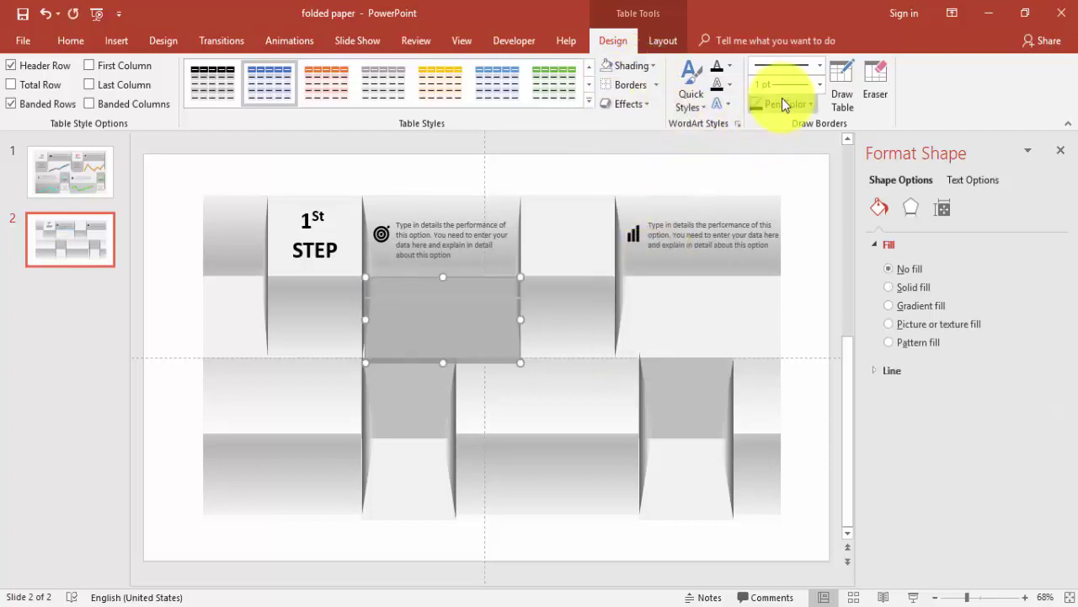
Step: Apply ¼ pt borders to all of the table's cells
{"action": "left_click", "coordinate": [820, 85]}
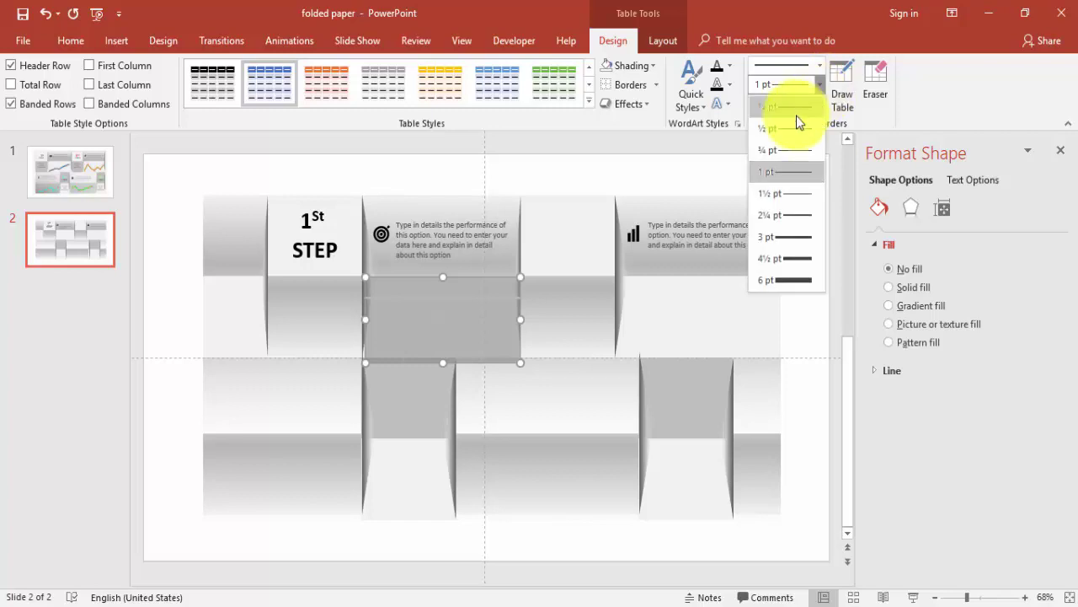
{"action": "left_click", "coordinate": [794, 108]}
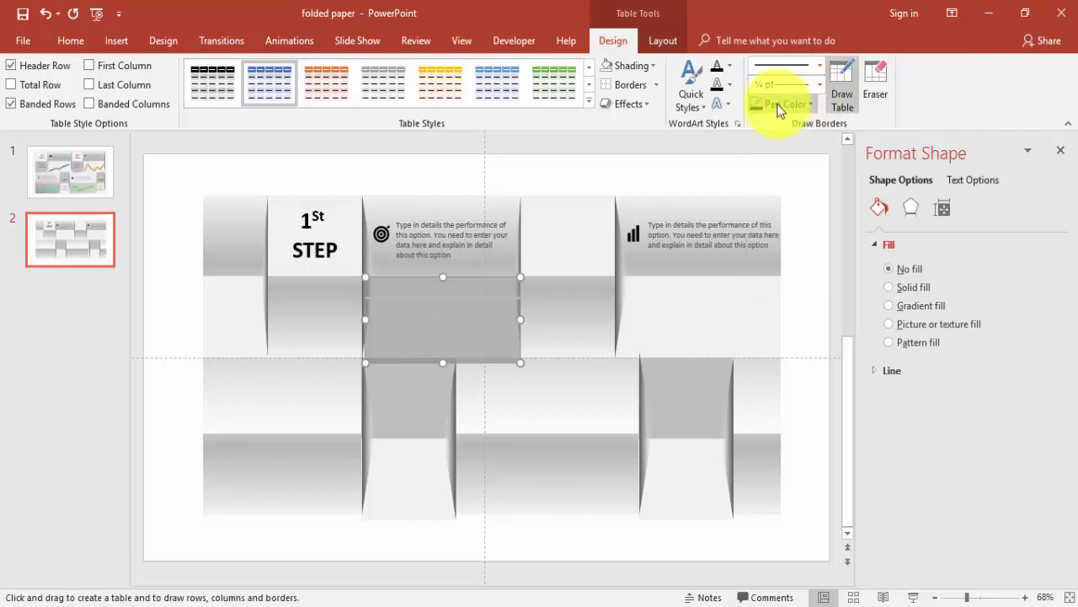
{"action": "left_click", "coordinate": [653, 85]}
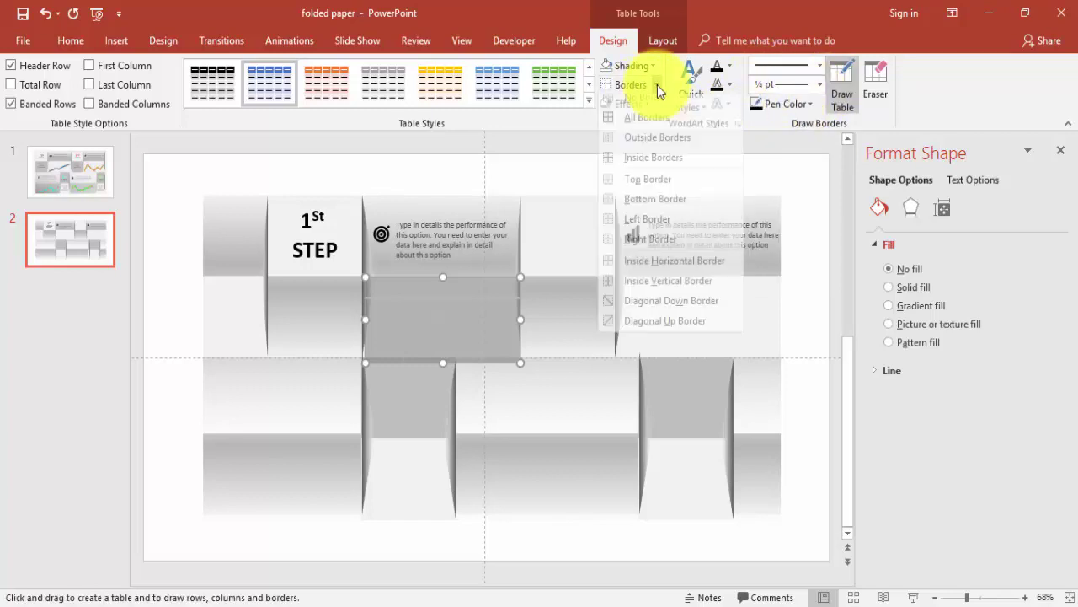
{"action": "left_click", "coordinate": [647, 126]}
{"action": "left_click", "coordinate": [784, 155]}
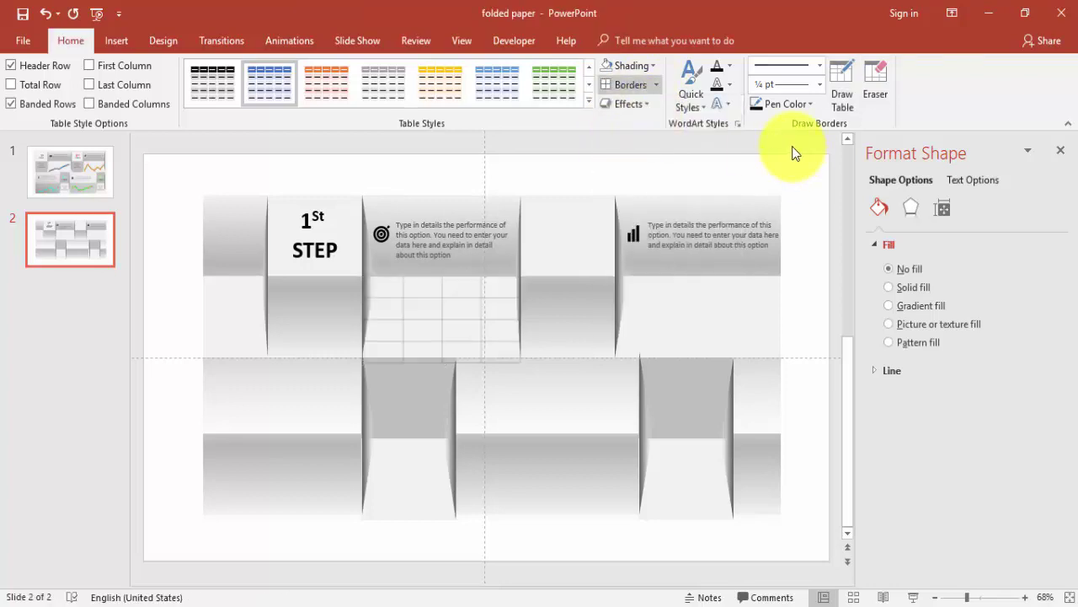
{"action": "left_click", "coordinate": [464, 339]}
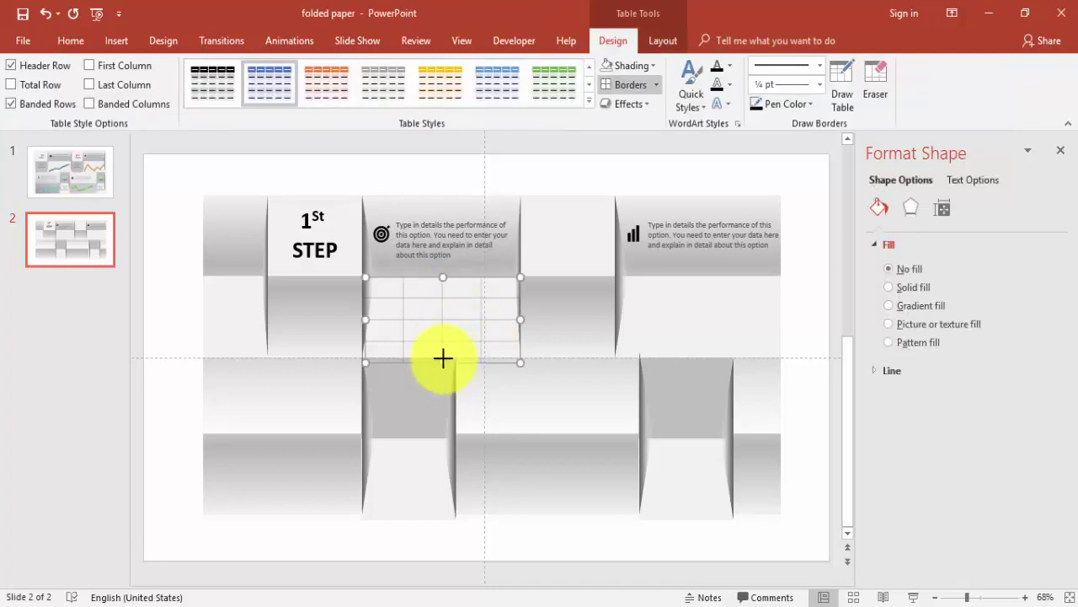
{"action": "left_click", "coordinate": [374, 163]}
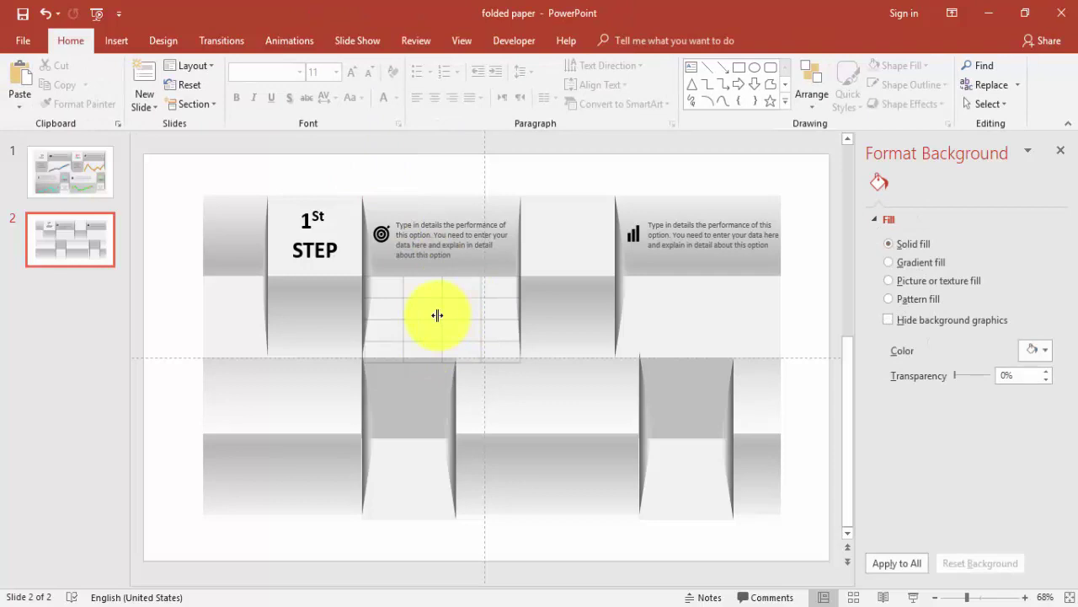
Step: Copy the blue line chart from slide 1's 1st stage to slide 2, then shrink it and fit it over the table grid
{"action": "left_click", "coordinate": [118, 194]}
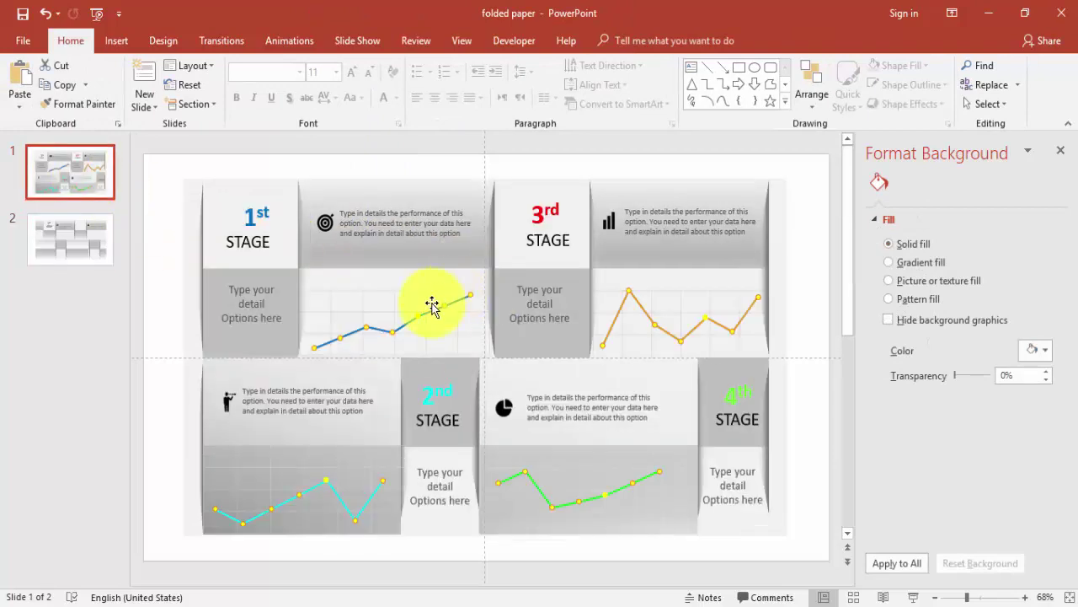
{"action": "left_click", "coordinate": [433, 304]}
{"action": "left_click", "coordinate": [463, 253]}
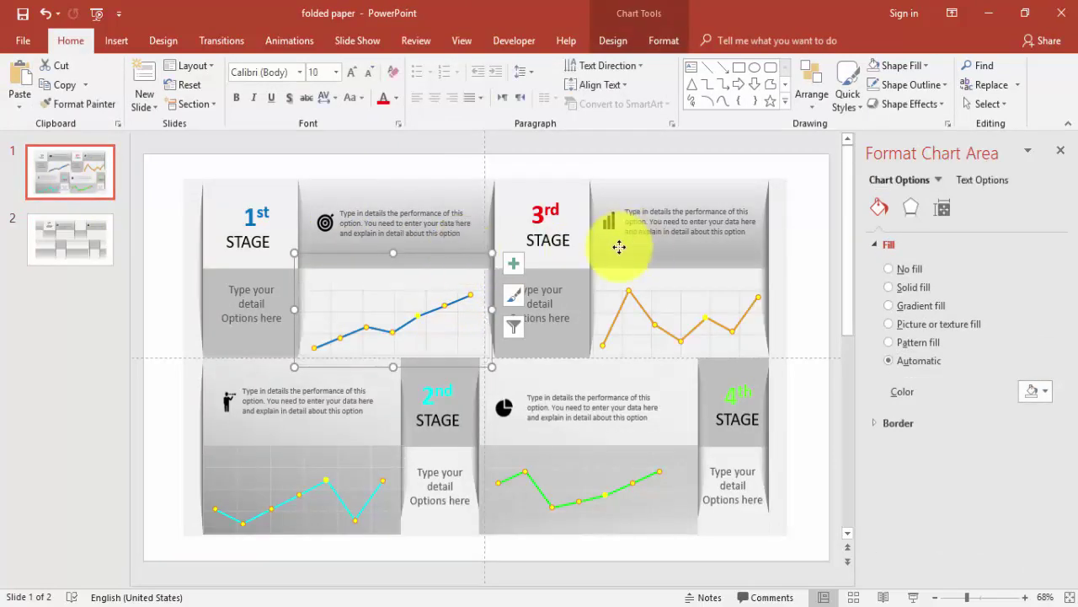
{"action": "left_click", "coordinate": [76, 235]}
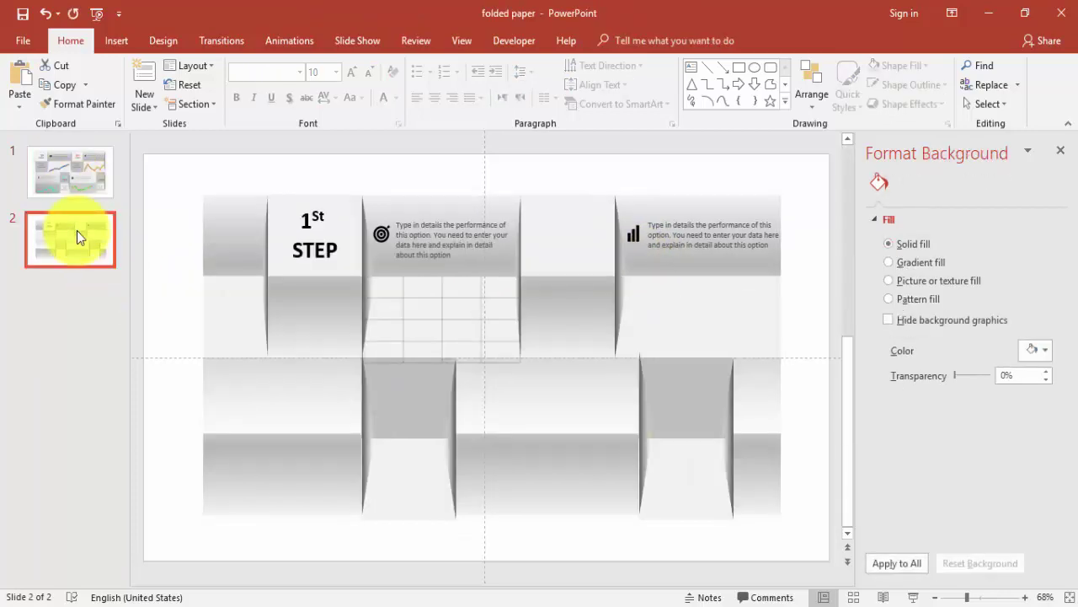
{"action": "key", "text": "ctrl+v"}
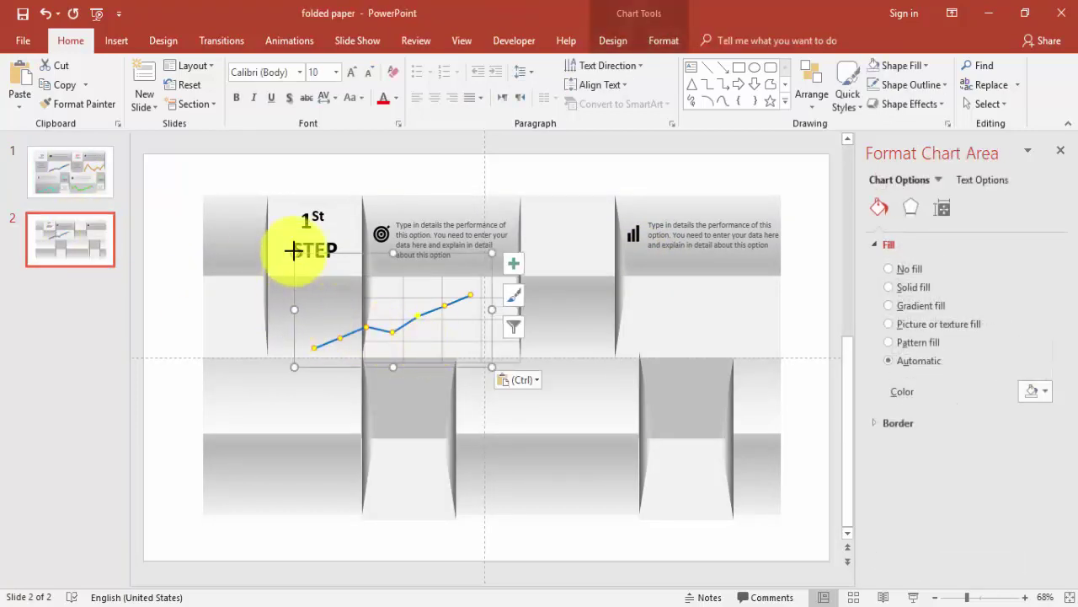
{"action": "left_click_drag", "start_coordinate": [317, 270], "coordinate": [454, 283]}
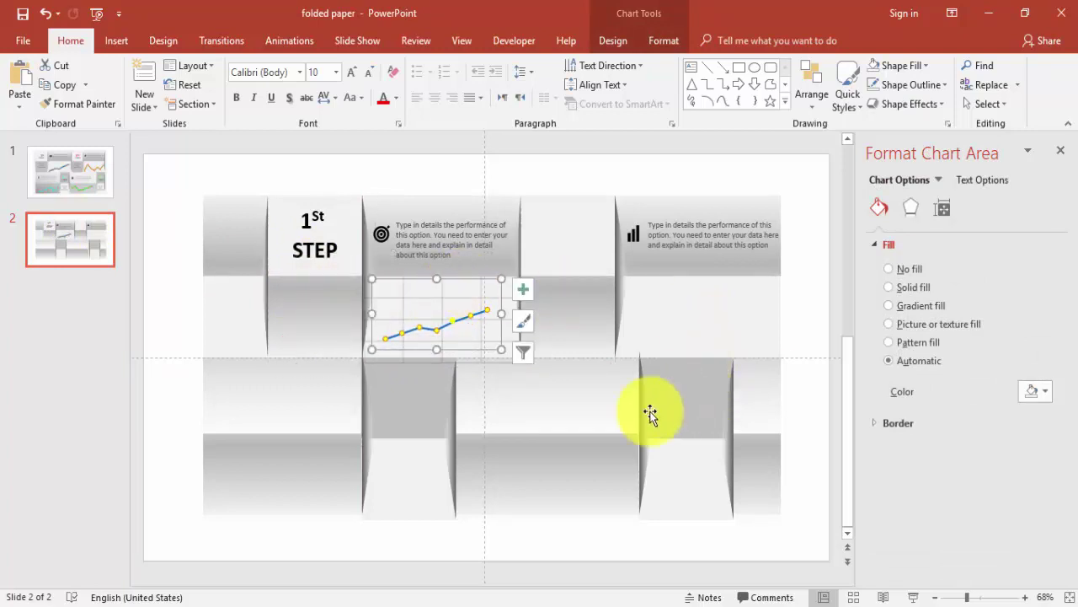
Step: Present slide 1 as a full-screen slide show to view the finished infographic
{"action": "left_click", "coordinate": [79, 186]}
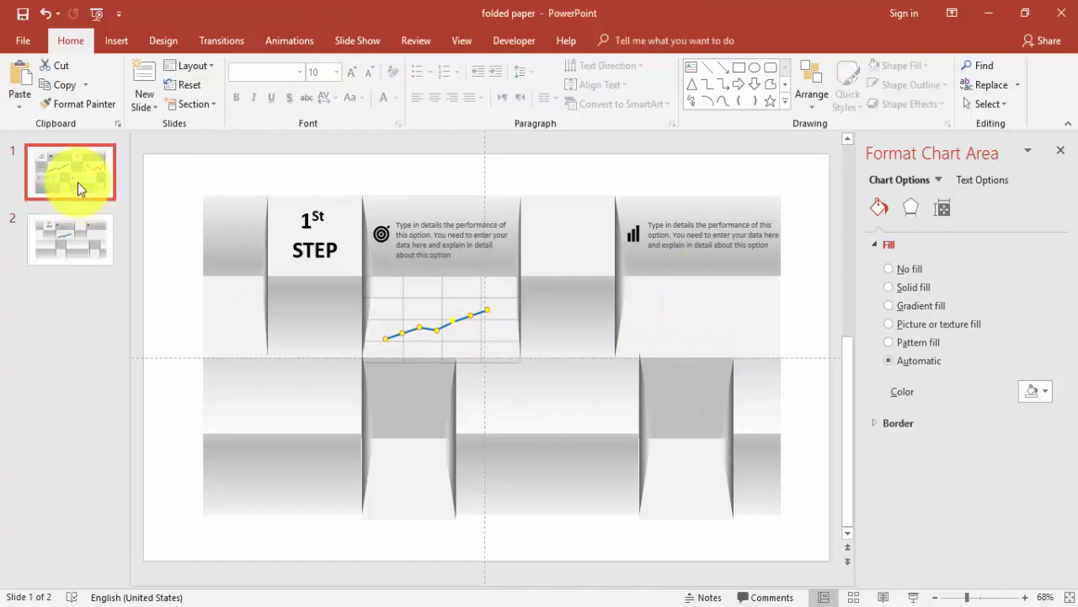
{"action": "left_click", "coordinate": [914, 596]}
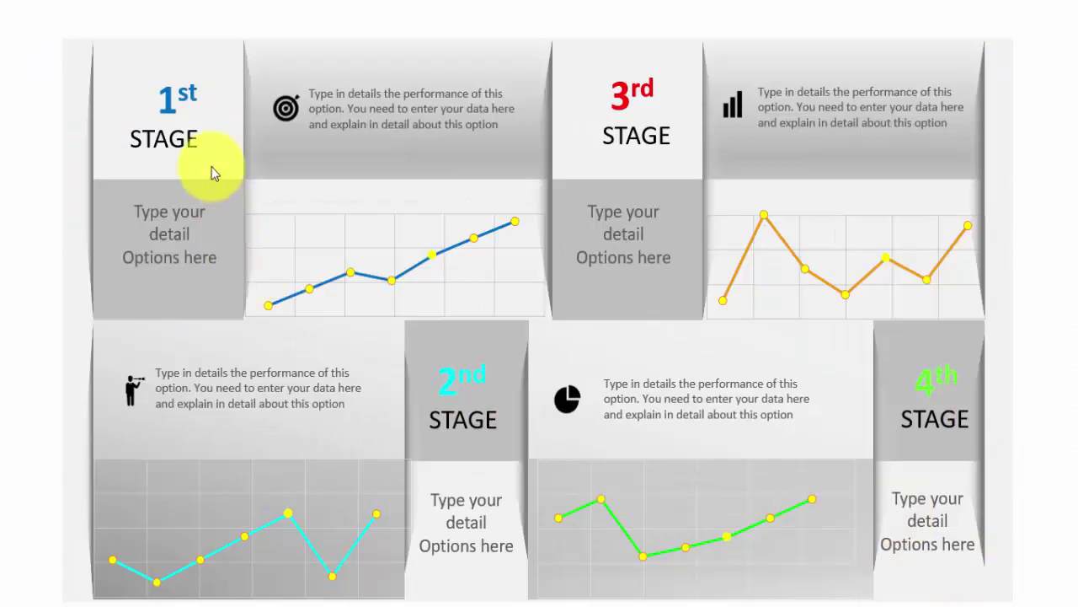